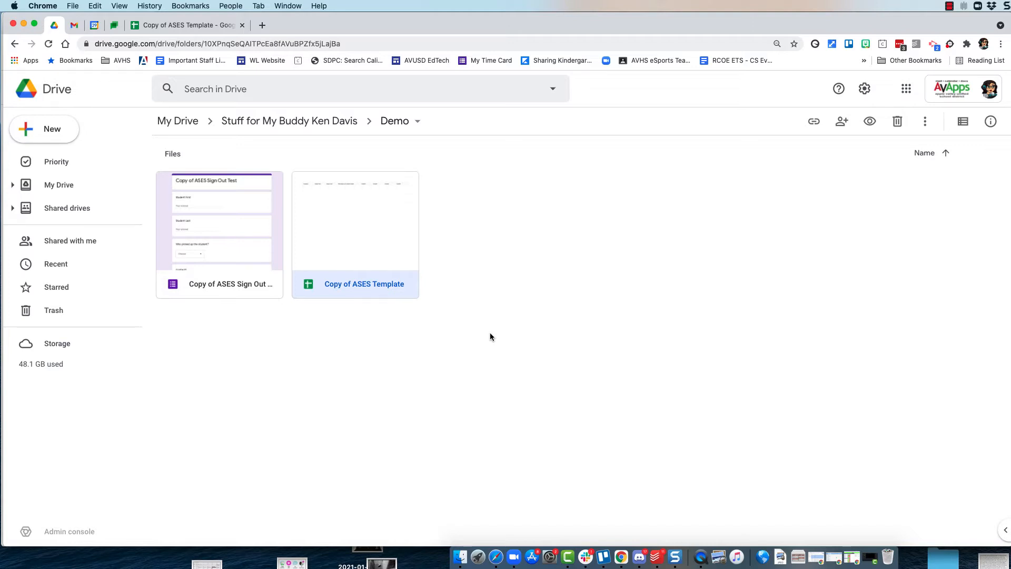
Step: Open the Copy of ASES Sign Out Test form, review its questions, and view the ROSTER sheet in the Copy of ASES Template spreadsheet
double_click(237, 237)
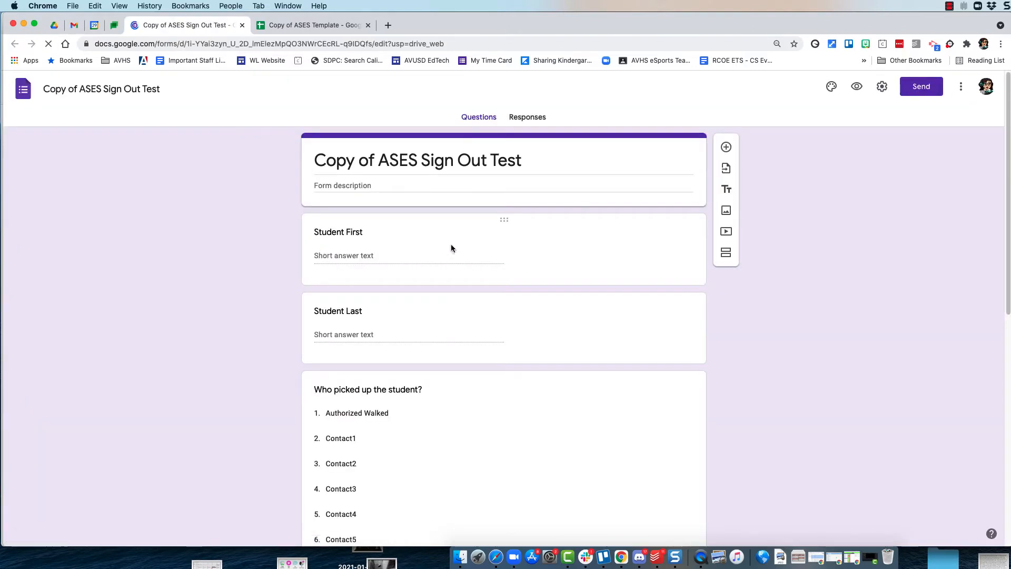
scroll(434, 244, "down", 5)
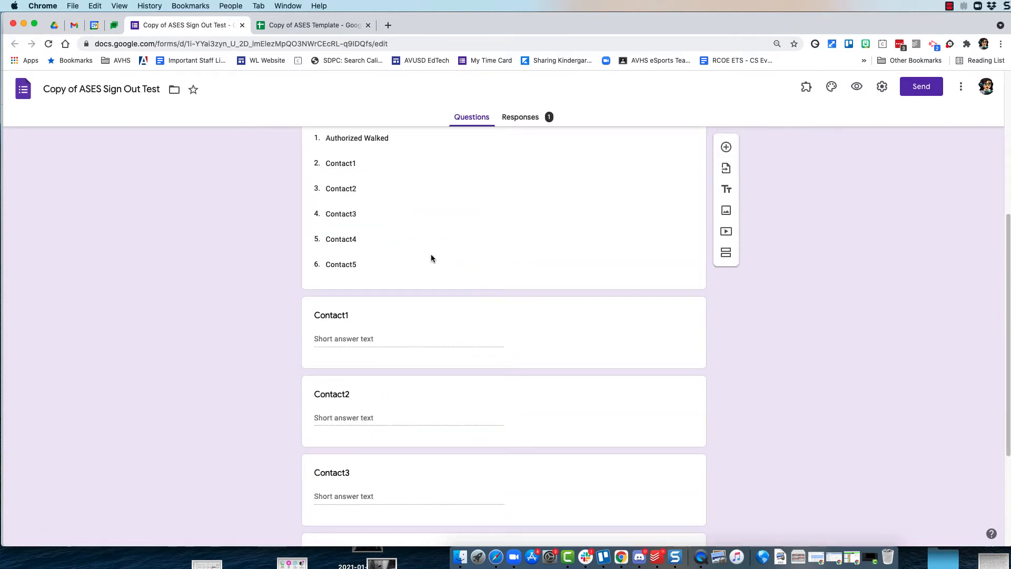
scroll(439, 257, "up", 5)
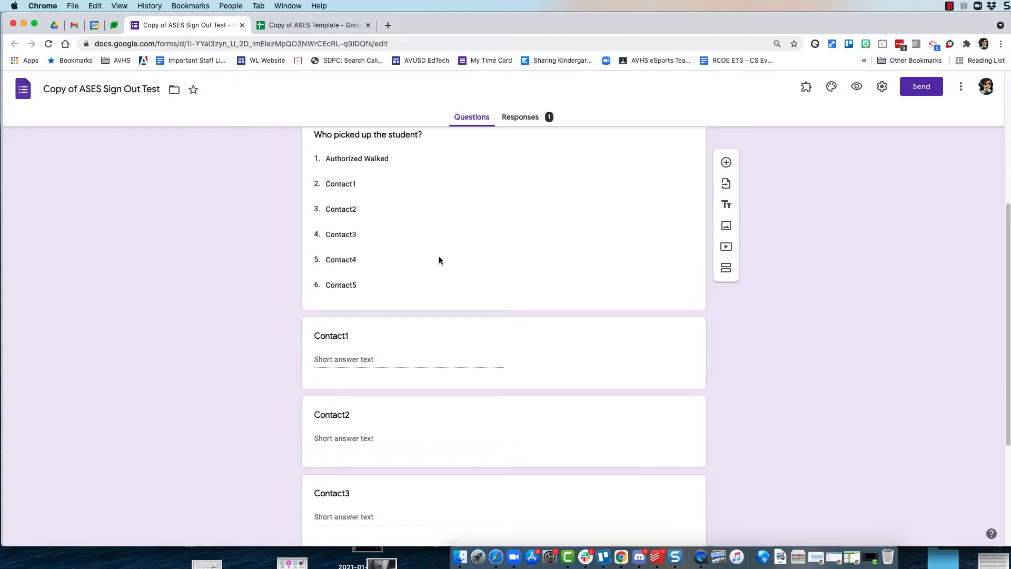
left_click(286, 30)
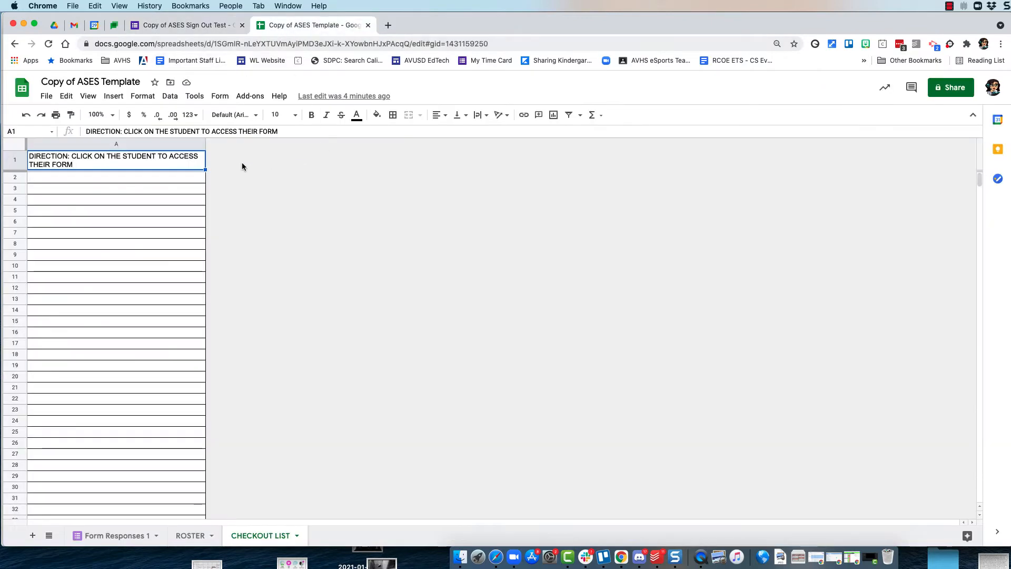
left_click(191, 536)
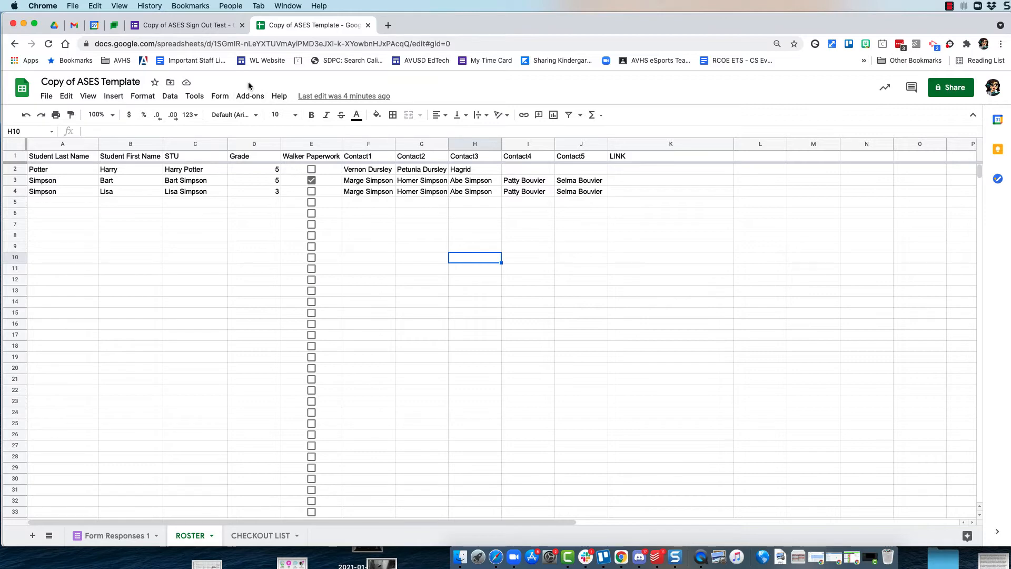
Step: Return to the Copy of ASES Sign Out Test form and start creating a pre-filled link for it
left_click(174, 33)
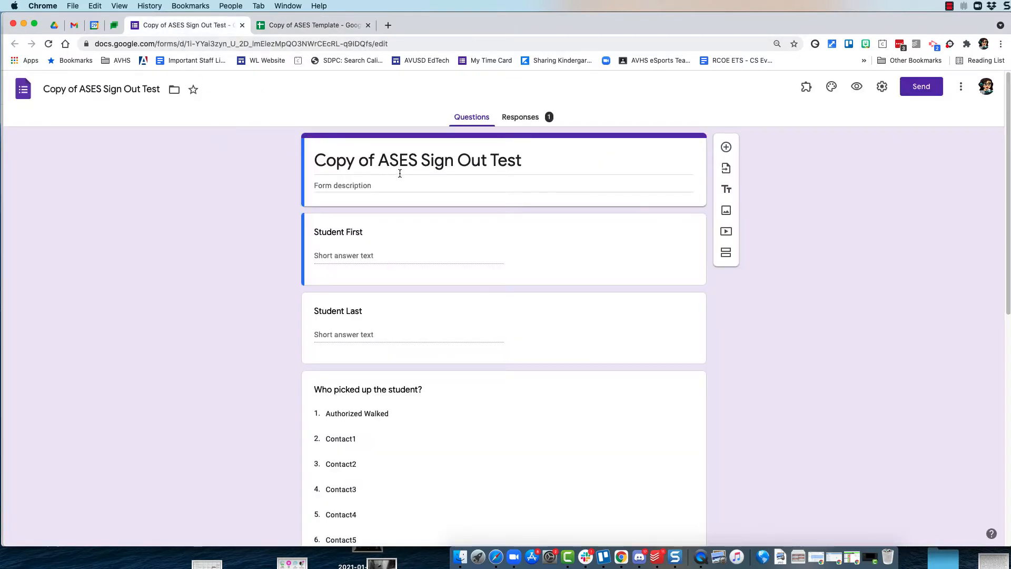
scroll(485, 212, "down", 8)
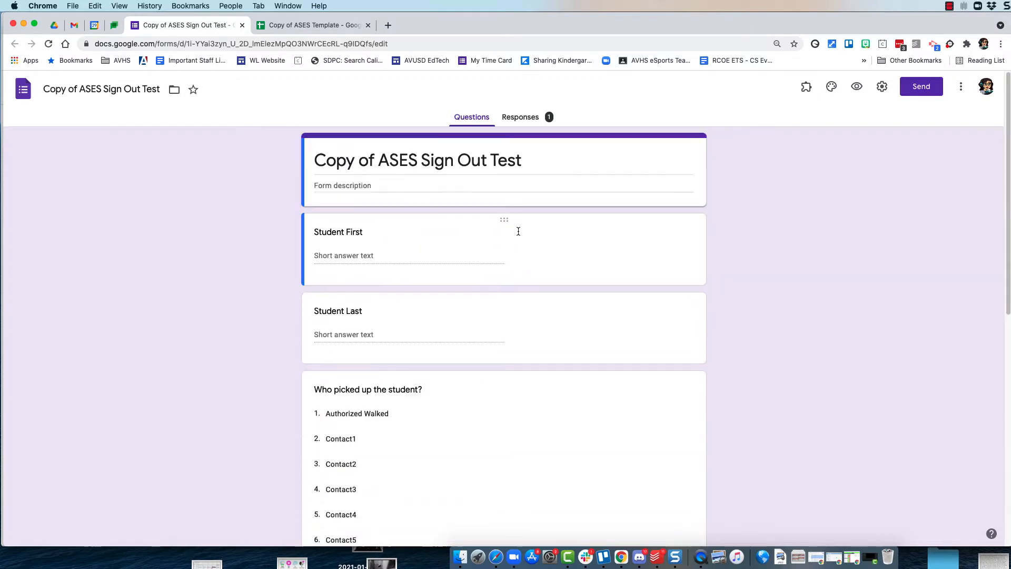
scroll(486, 210, "up", 10)
scroll(437, 249, "down", 2)
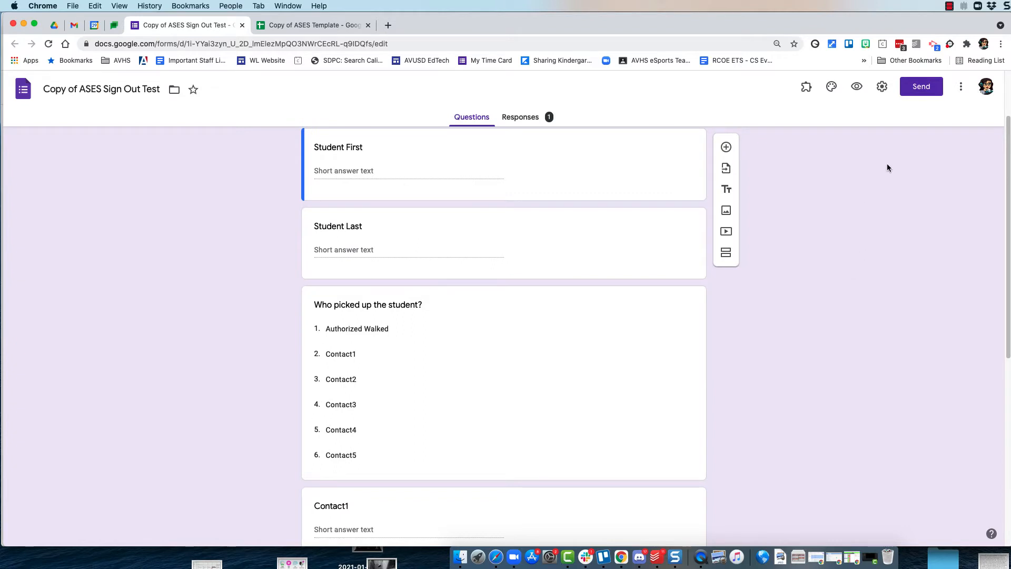
left_click(960, 86)
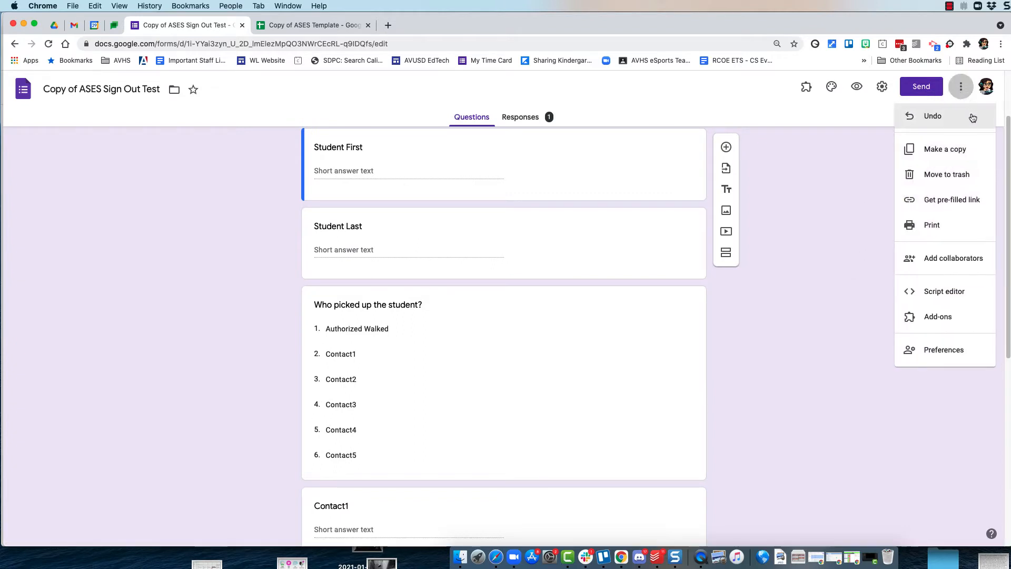
left_click(952, 200)
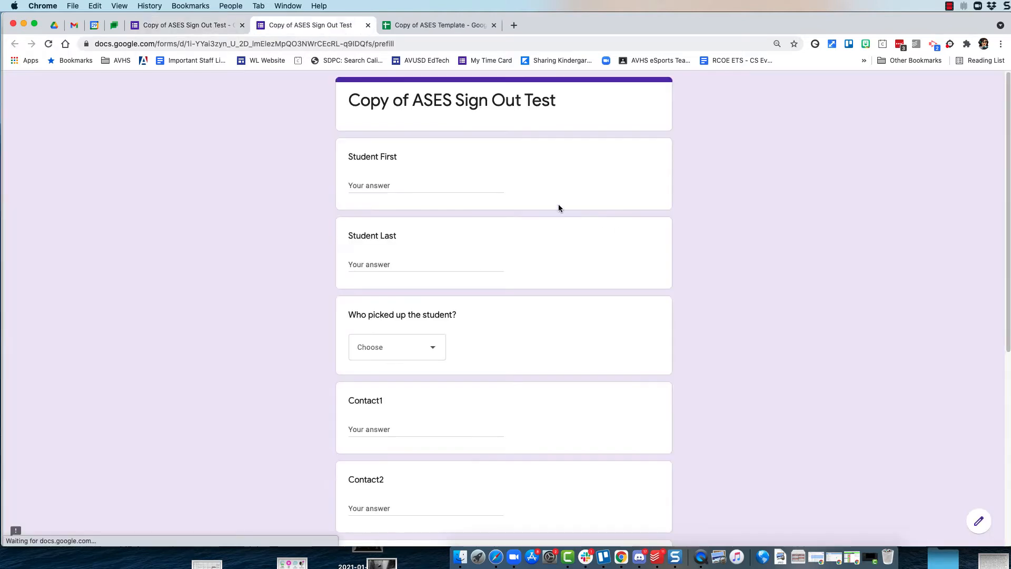
Step: Pre-fill Student First with STUDENTFIRST and Student Last with STUDENTLAST, leaving the pick-up question unanswered
left_click(420, 186)
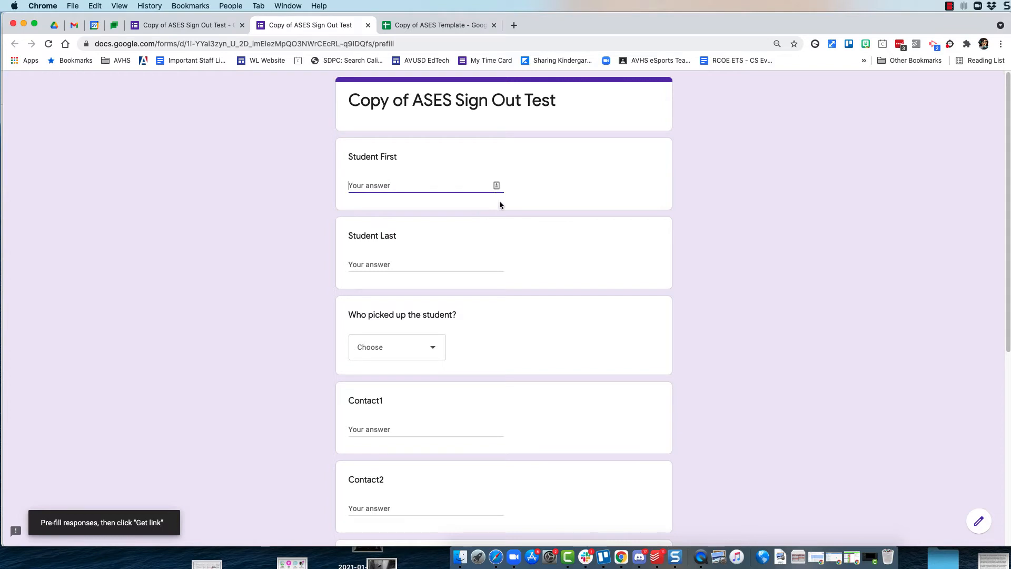
type("STUDENTFIRST")
key("Tab")
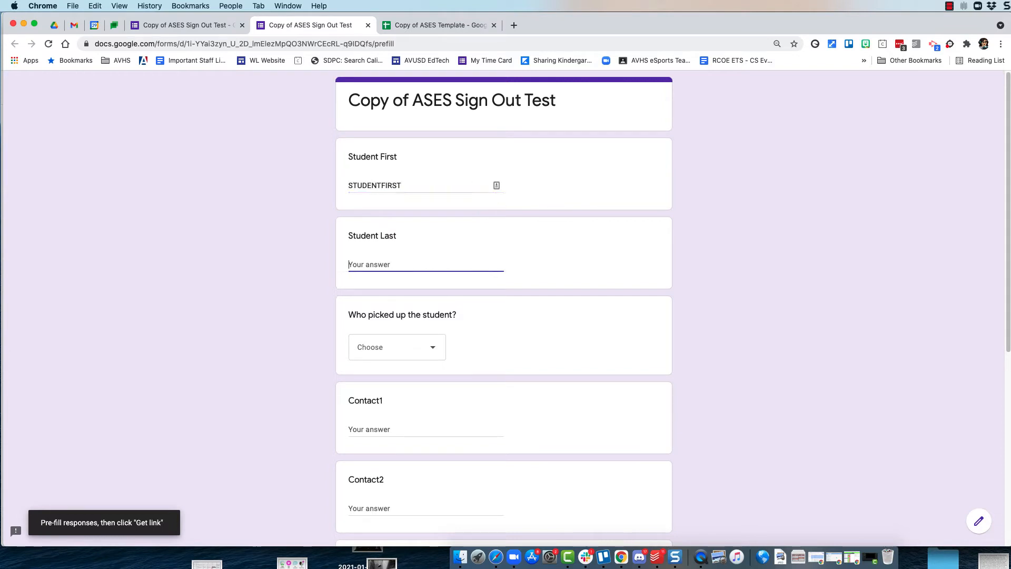
type("STUDENTLAST")
left_click(428, 354)
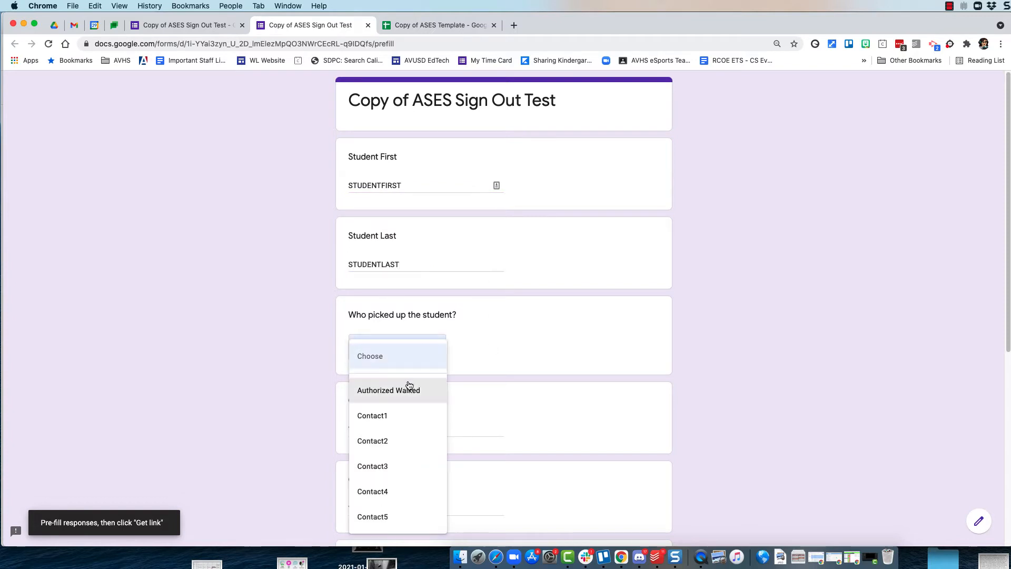
left_click(409, 350)
Step: Pre-fill the Contact1 and Contact2 answers with the placeholders CONTACT1 and CONTACT2
left_click(390, 428)
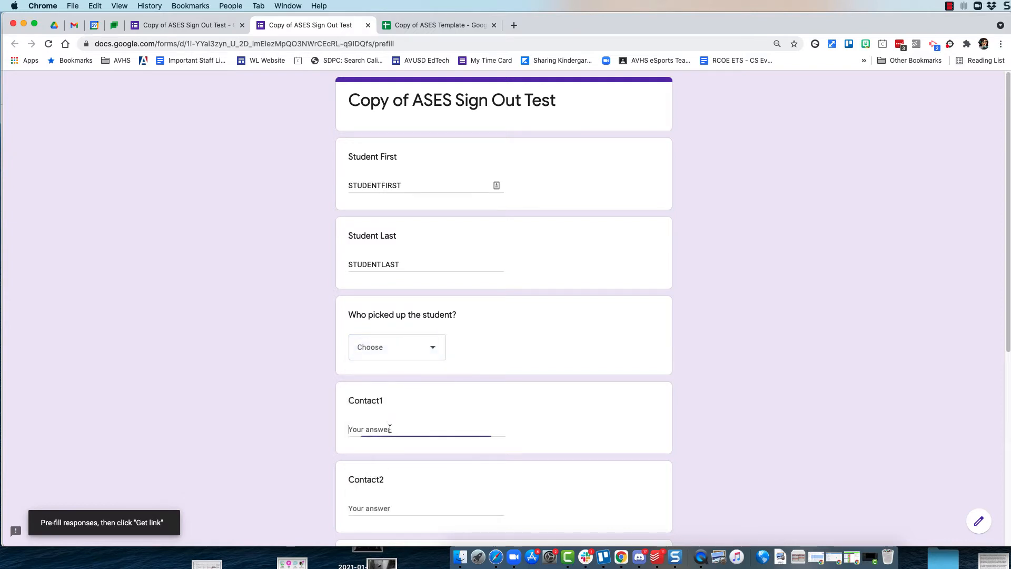
type("coNTACT1")
key("Tab")
type("CONTACT2")
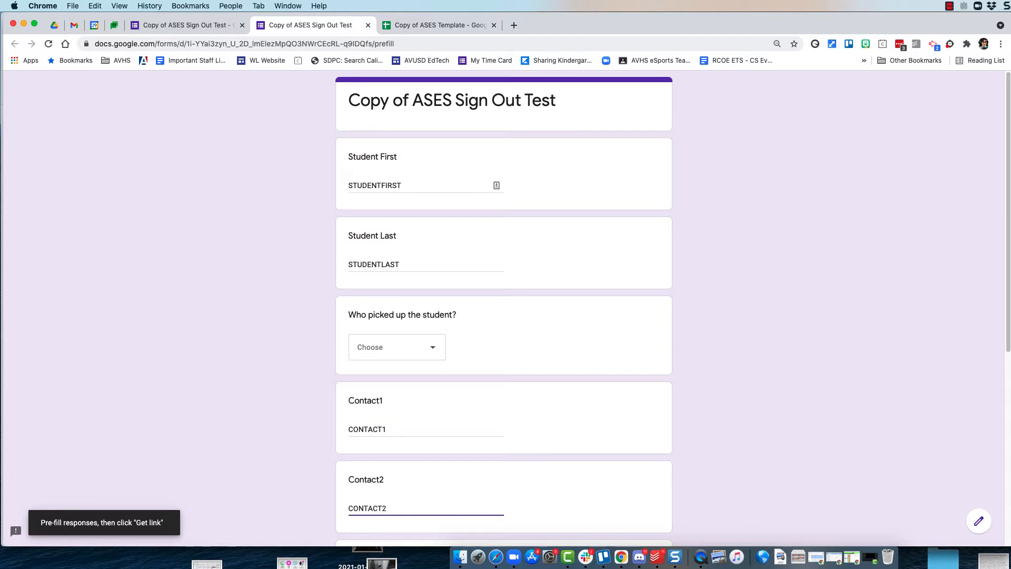
Step: Pre-fill the Contact3, Contact4 and Contact5 answers with the placeholders CONTACT3, CONTACT4 and CONTACT5
scroll(391, 429, "down", 5)
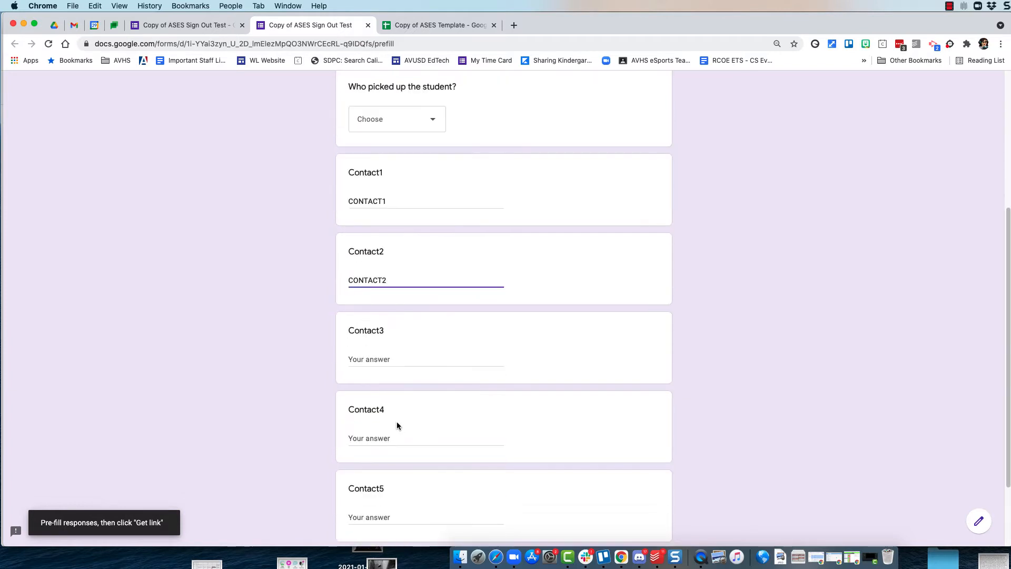
left_click(393, 353)
type("CONTACT")
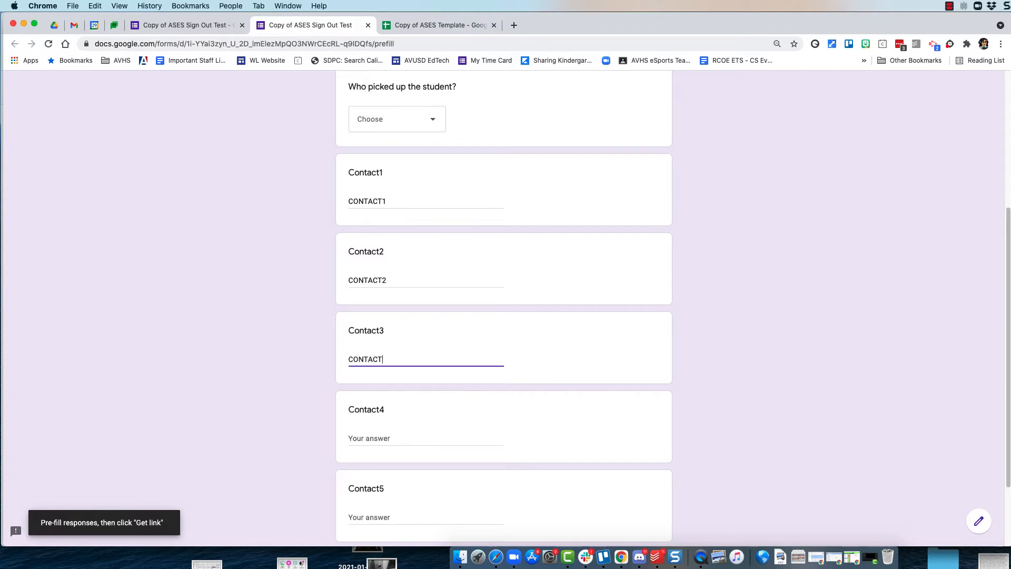
type("3")
key("Tab")
type("CONTA T")
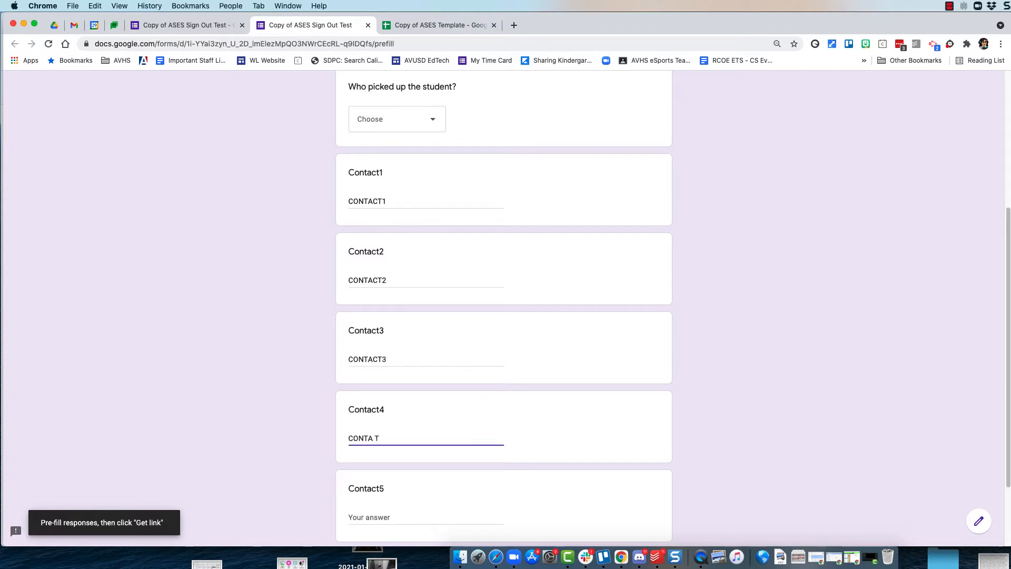
key("BackSpace")
key("BackSpace")
type("CT4")
key("Tab")
type("CO")
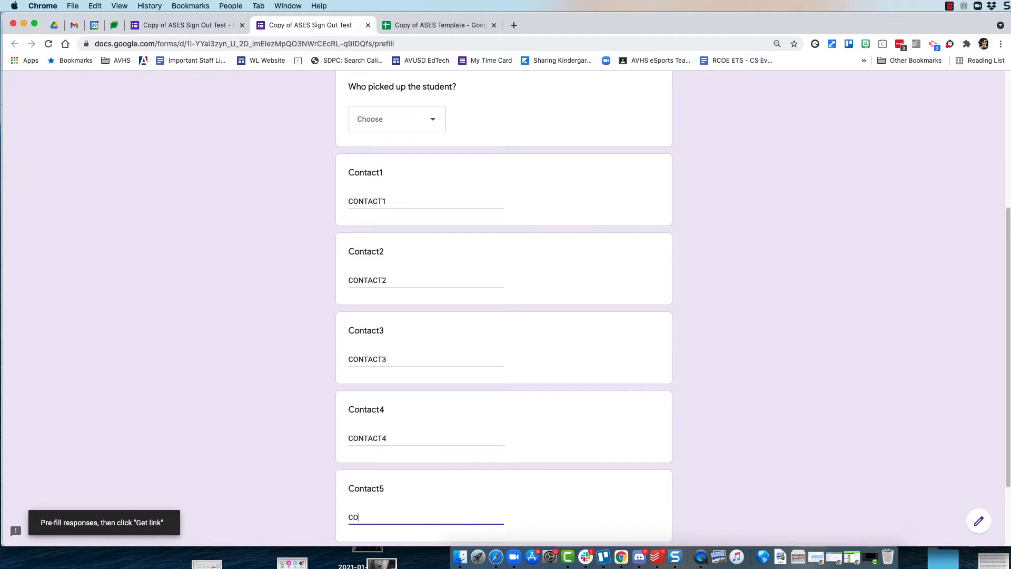
type("NTACT5")
Step: Generate the pre-filled form link and copy it to the clipboard
scroll(421, 364, "down", 3)
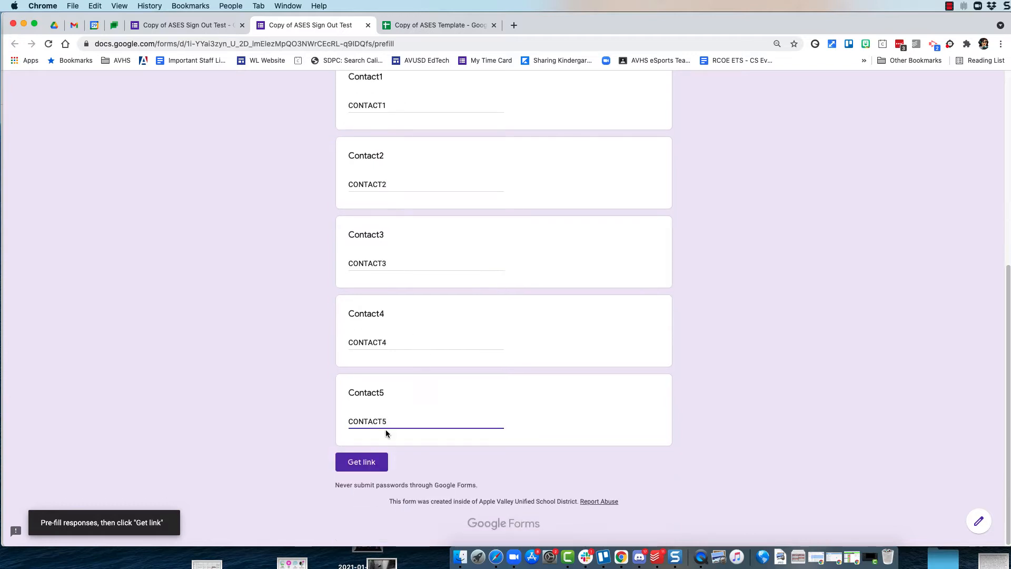
left_click(371, 467)
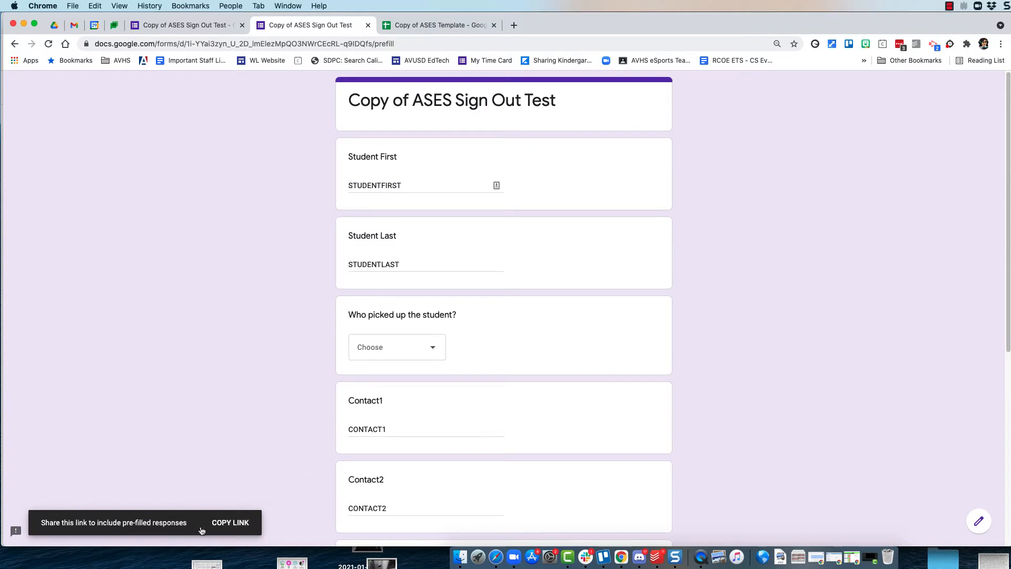
left_click(232, 521)
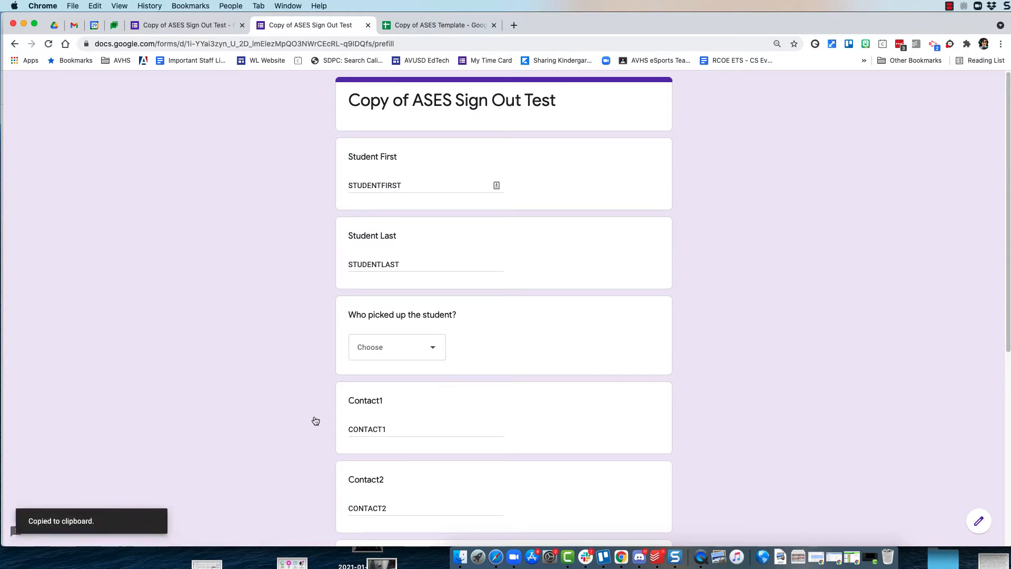
Step: In the Copy of ASES Template spreadsheet, widen the LINK column on the ROSTER sheet and paste the pre-filled link into K2
left_click(419, 24)
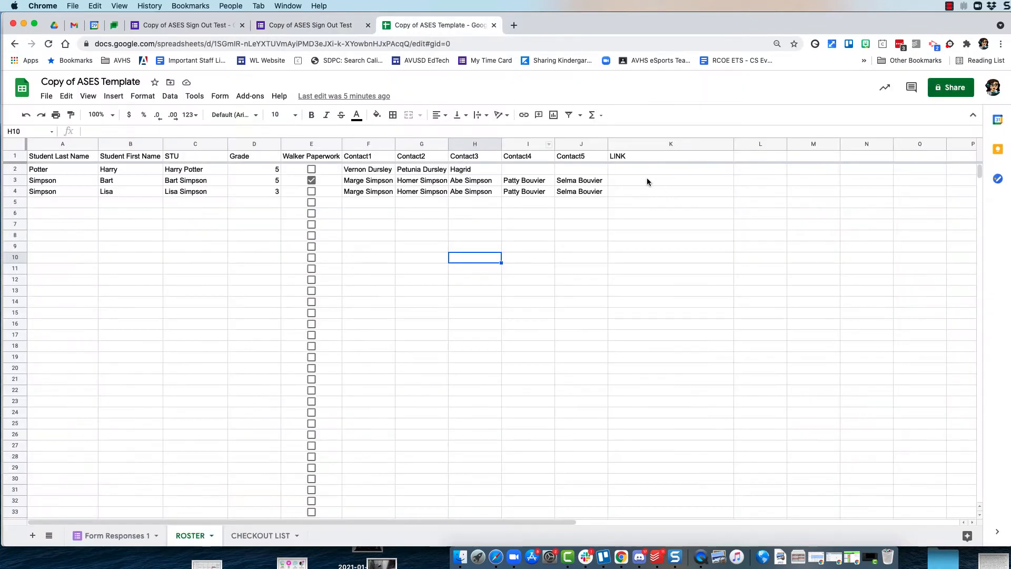
left_click_drag(734, 144, 881, 143)
left_click(676, 169)
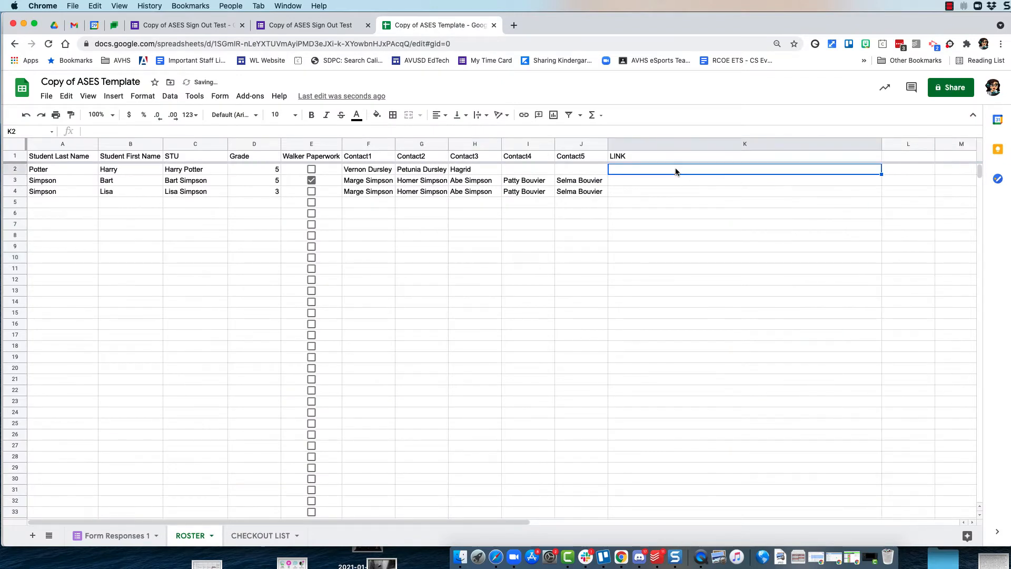
right_click(675, 168)
left_click(704, 201)
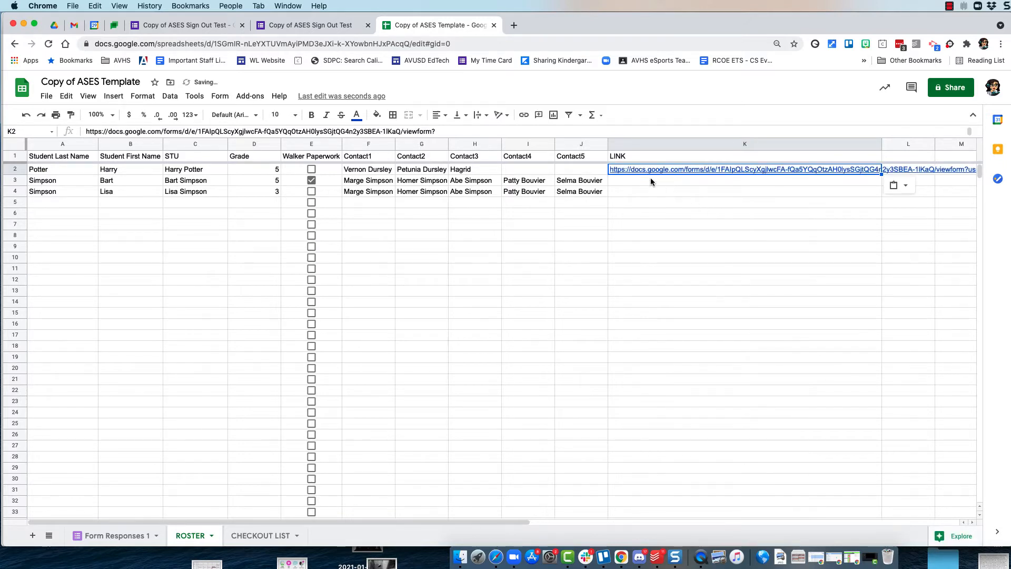
Step: Open cell K2 and examine the full pre-filled link with its placeholder answers
mouse_move(657, 171)
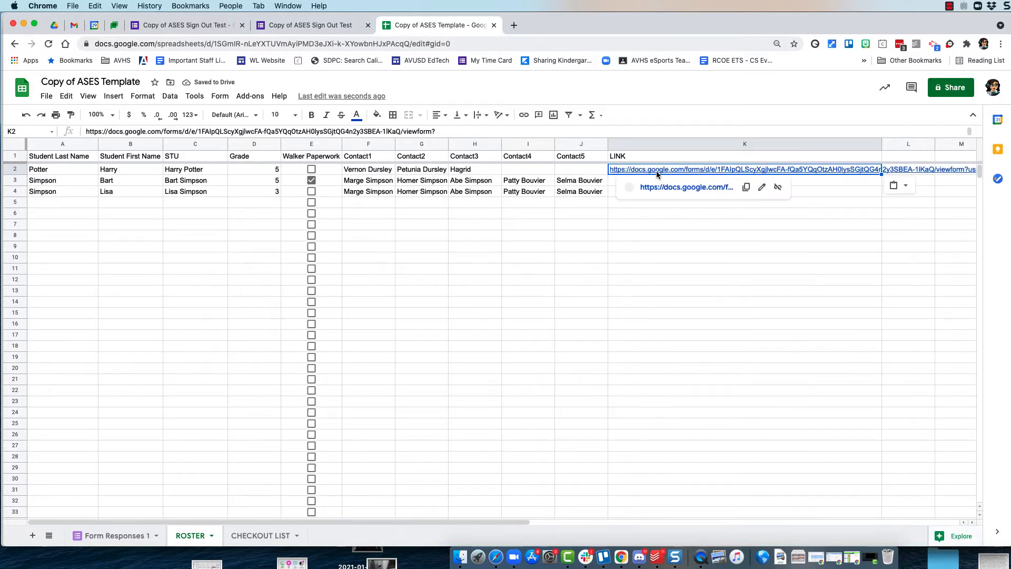
left_click_drag(606, 170, 614, 170)
left_click(613, 171)
left_click(611, 213)
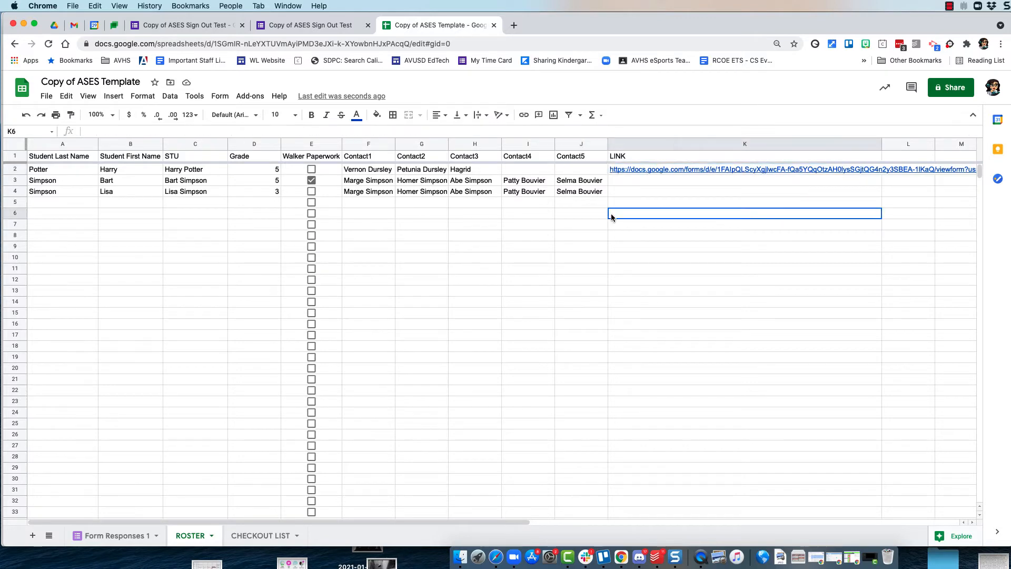
left_click(621, 171)
double_click(626, 171)
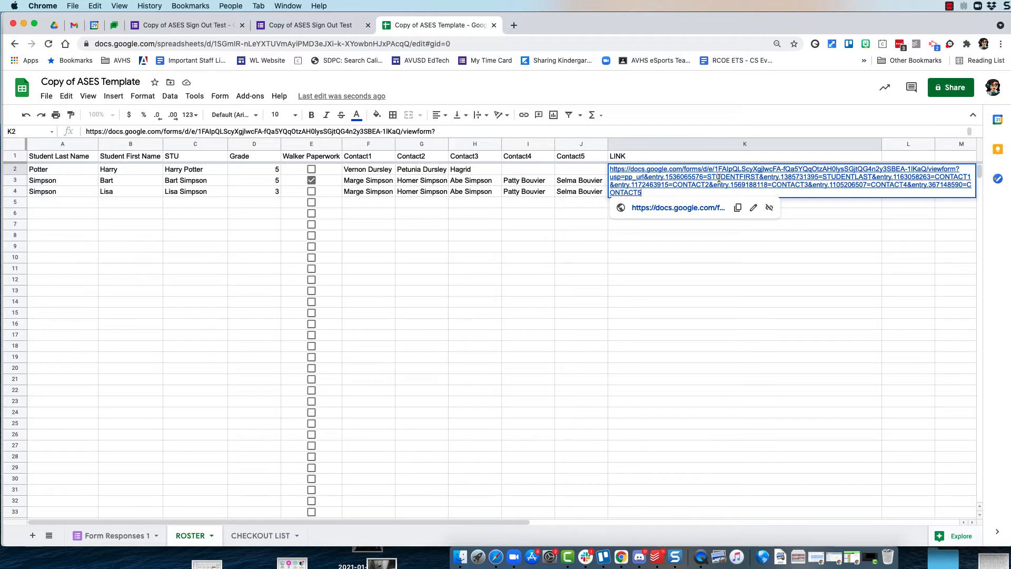
Step: Enter the helper text "&&" including its quotation marks in cell K11 and copy that text
left_click(664, 272)
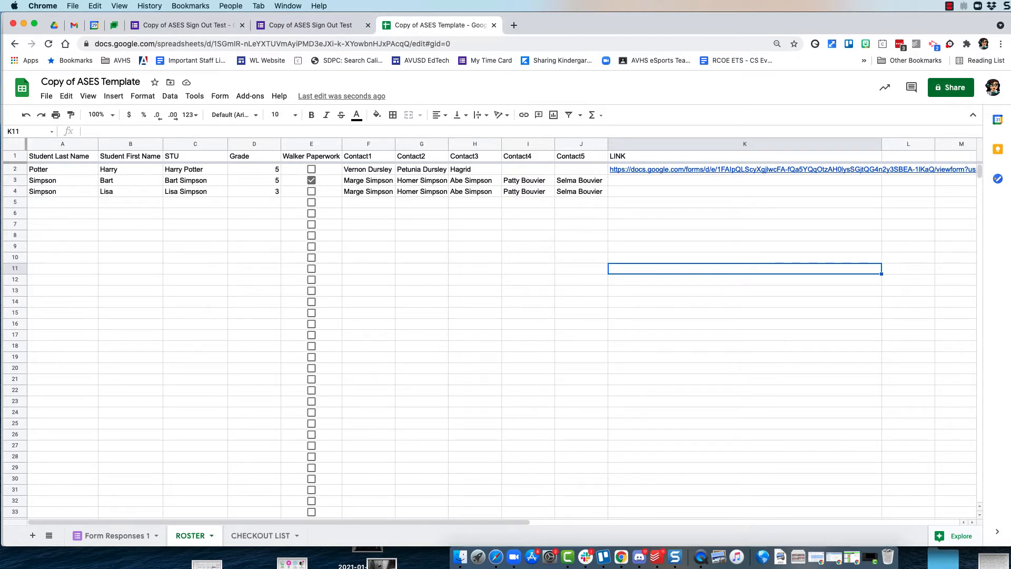
type("\"")
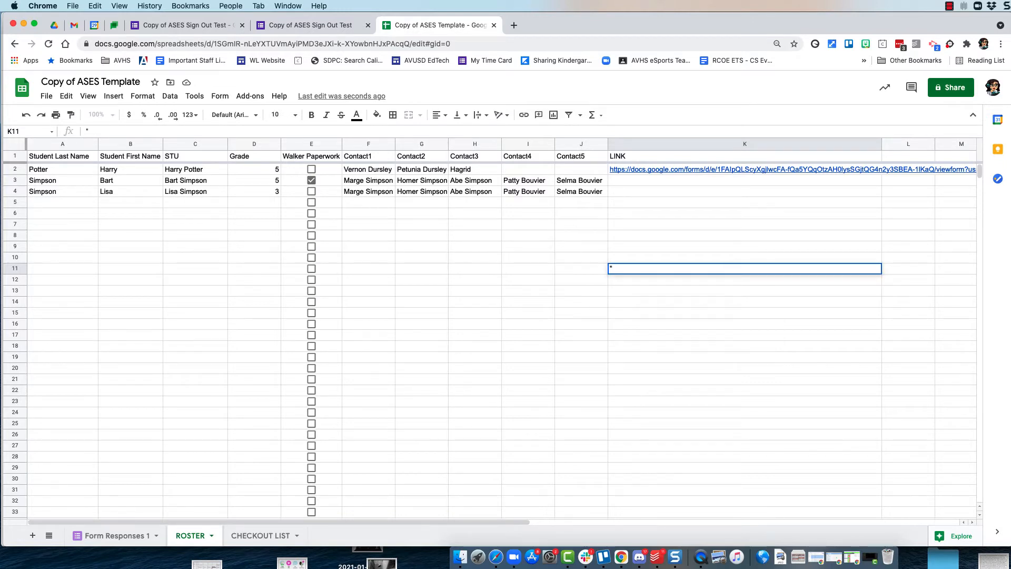
type("&&\"")
left_click_drag(637, 268, 610, 268)
key("cmd+c")
Step: Replace the STUDENTFIRST placeholder in K2's link with "&B2&", including the quotation marks
left_click(709, 171)
left_click(713, 177)
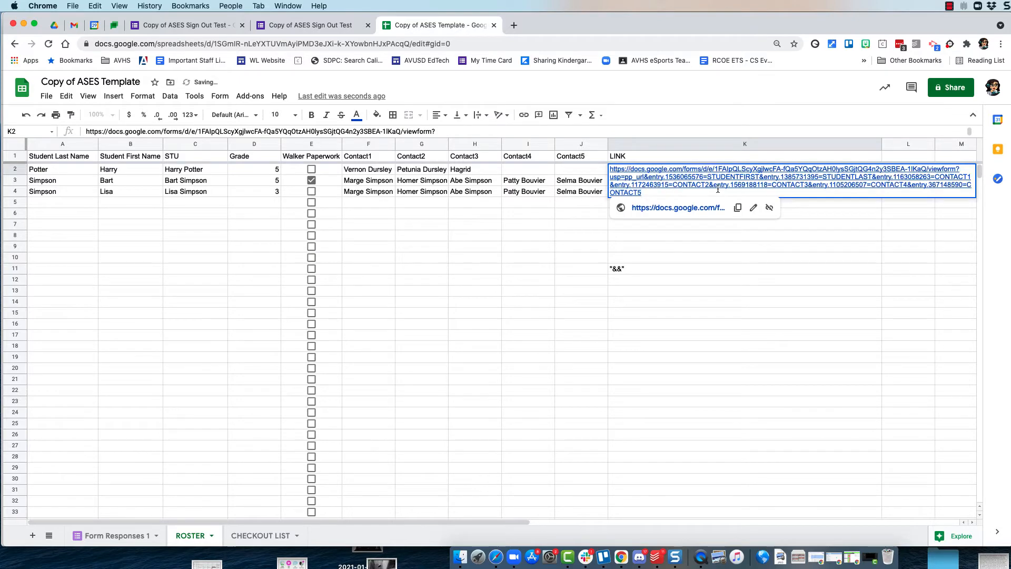
left_click_drag(707, 177, 761, 177)
key("super+v")
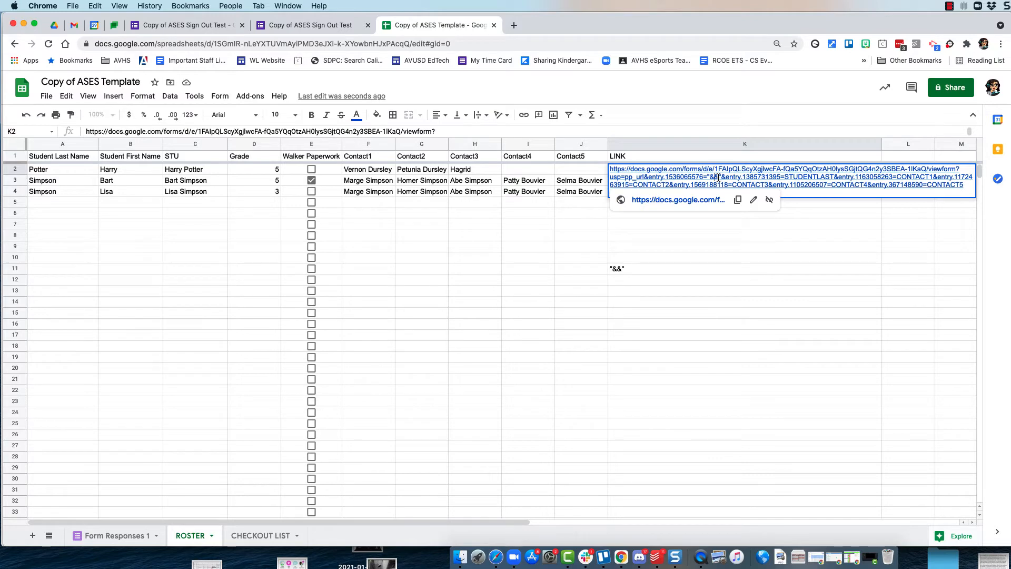
type("B")
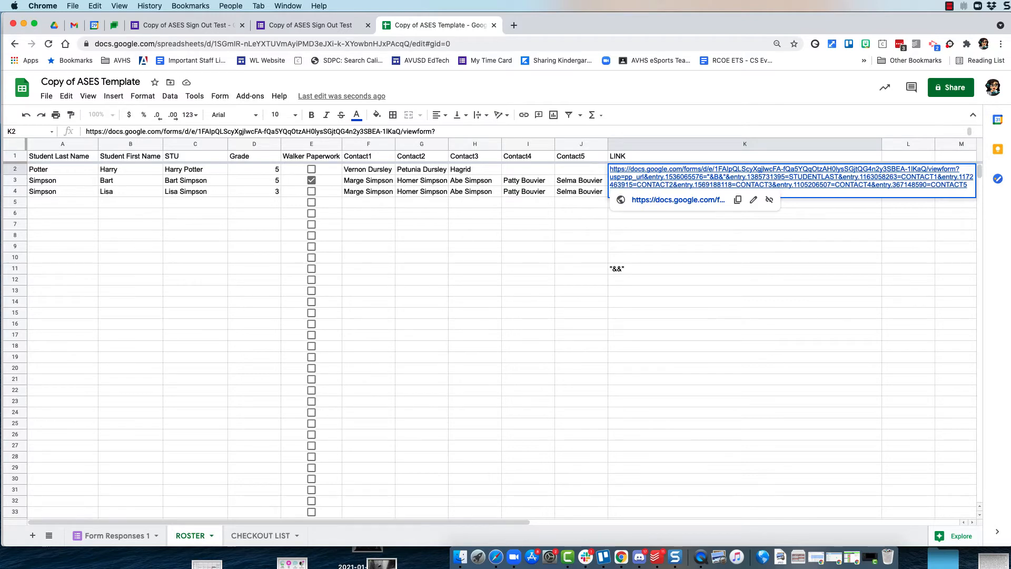
type("2")
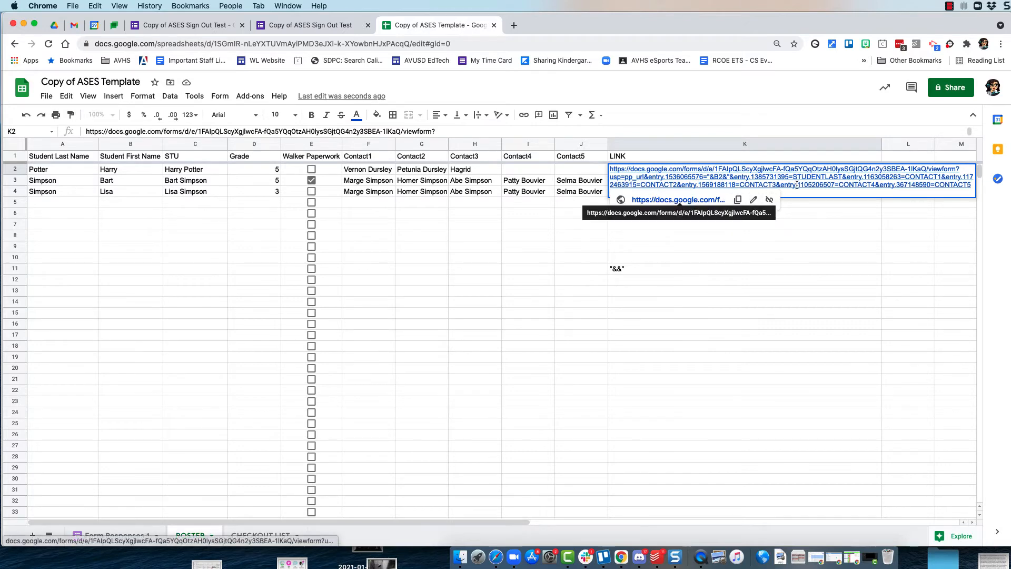
Step: Replace the STUDENTLAST placeholder in K2's link with "&A2&", including the quotation marks
left_click_drag(793, 177, 844, 179)
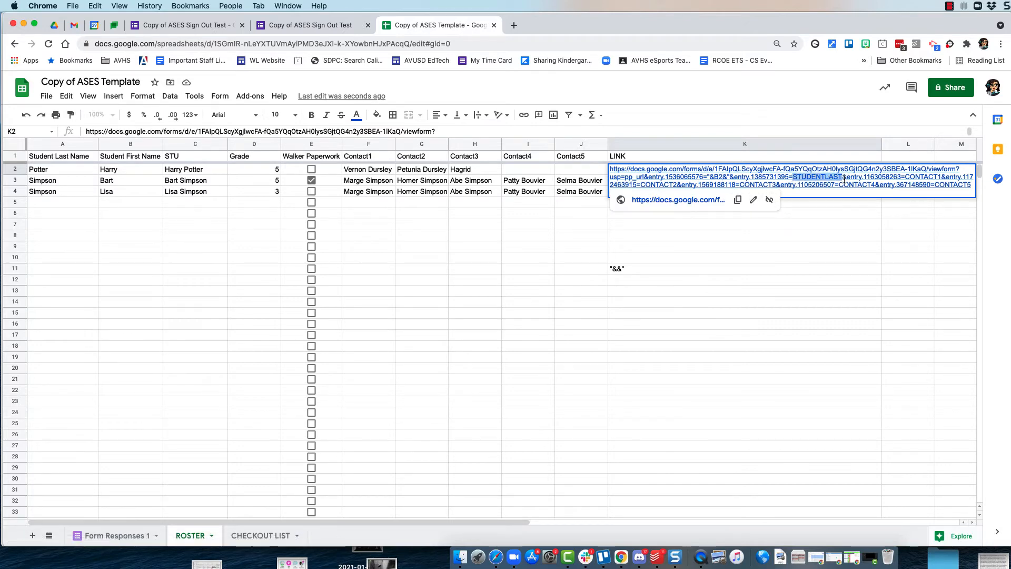
type("\"&&\"")
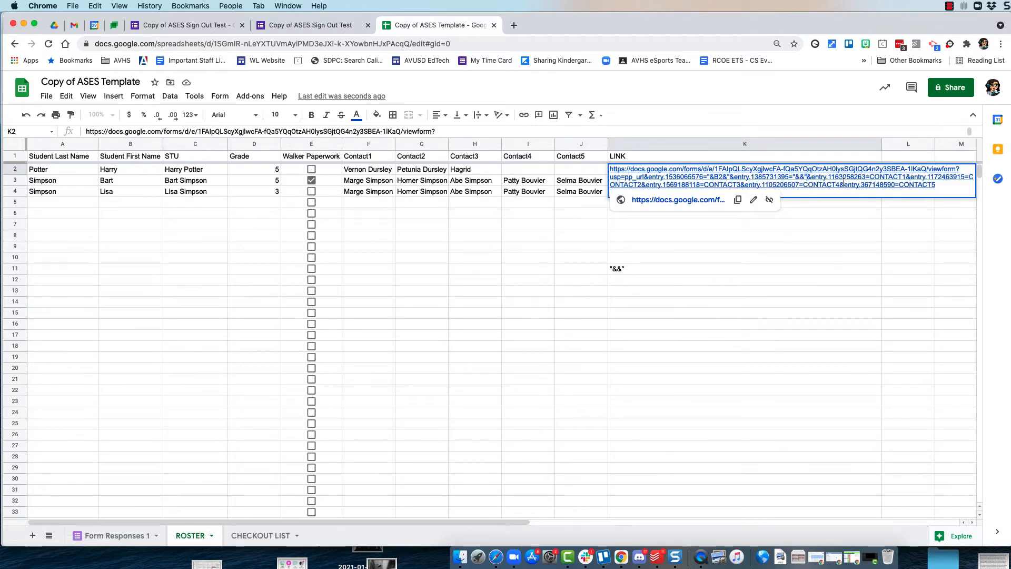
left_click(803, 176)
type("A2&")
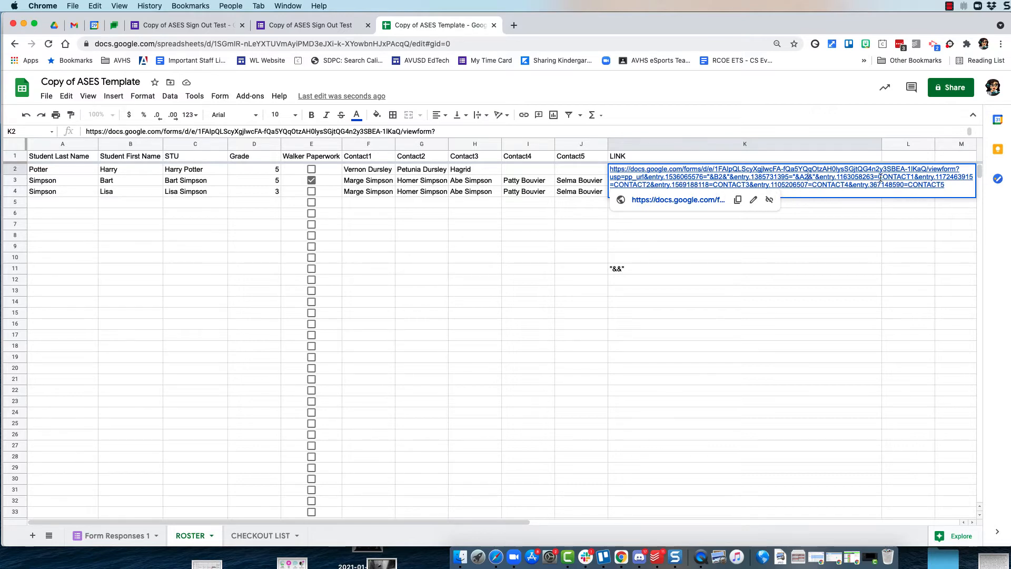
Step: Replace CONTACT1 with "&F2&" and CONTACT2 with "&G2&" in K2's link, including the quotation marks
left_click_drag(878, 178, 913, 177)
key("super+v")
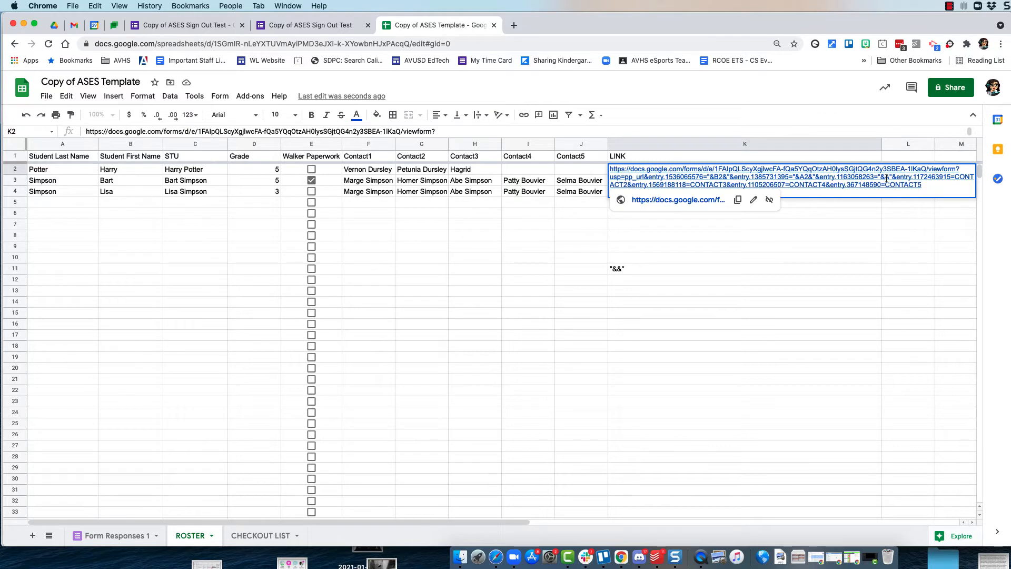
type("F2")
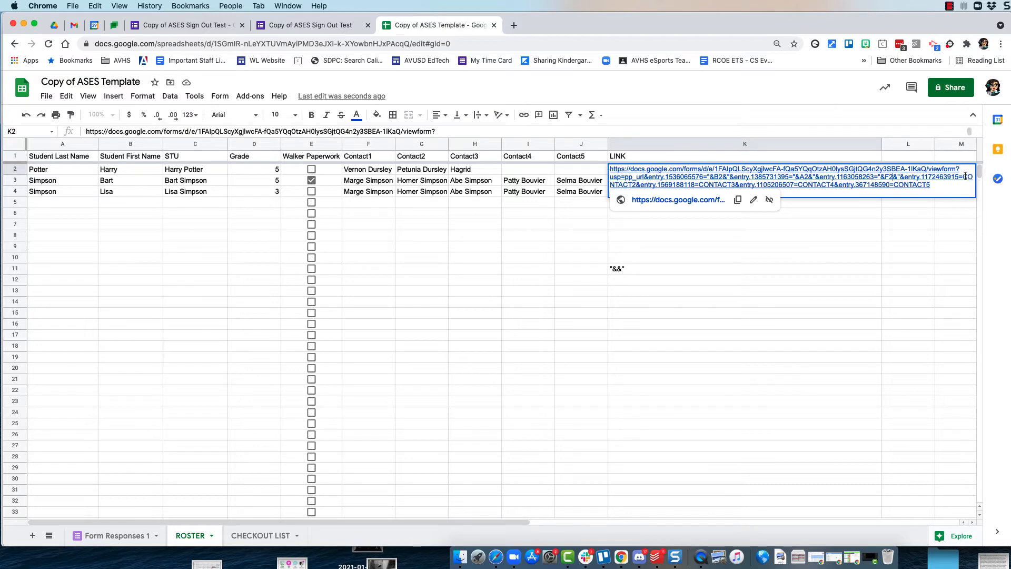
left_click_drag(965, 176, 636, 187)
key("super+v")
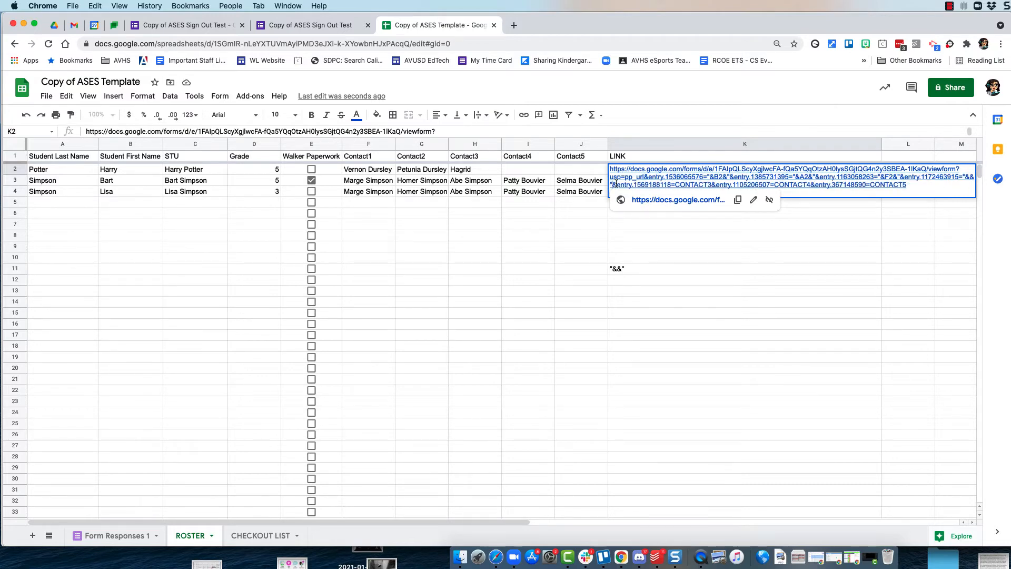
left_click_drag(972, 179, 972, 188)
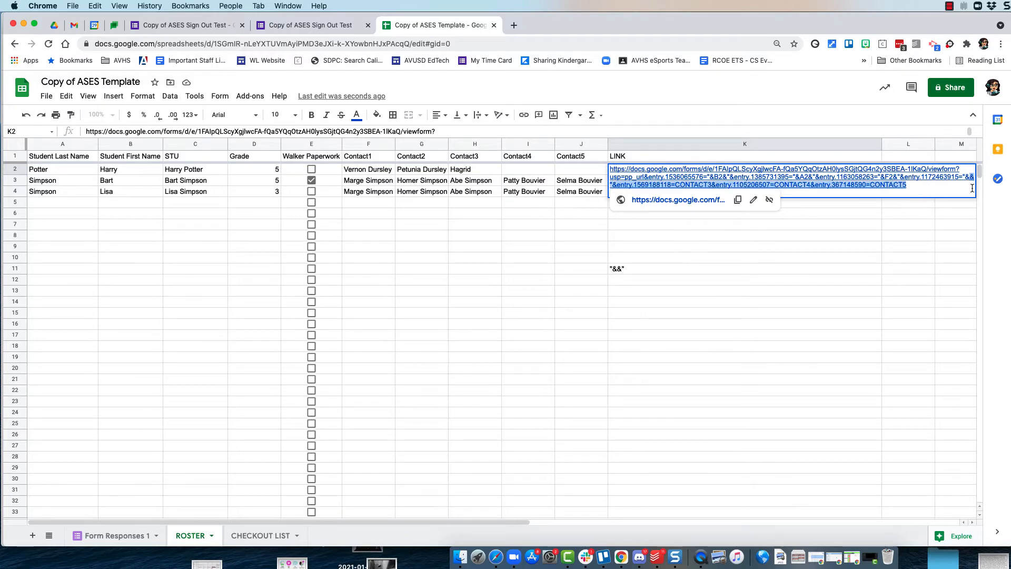
left_click(971, 177)
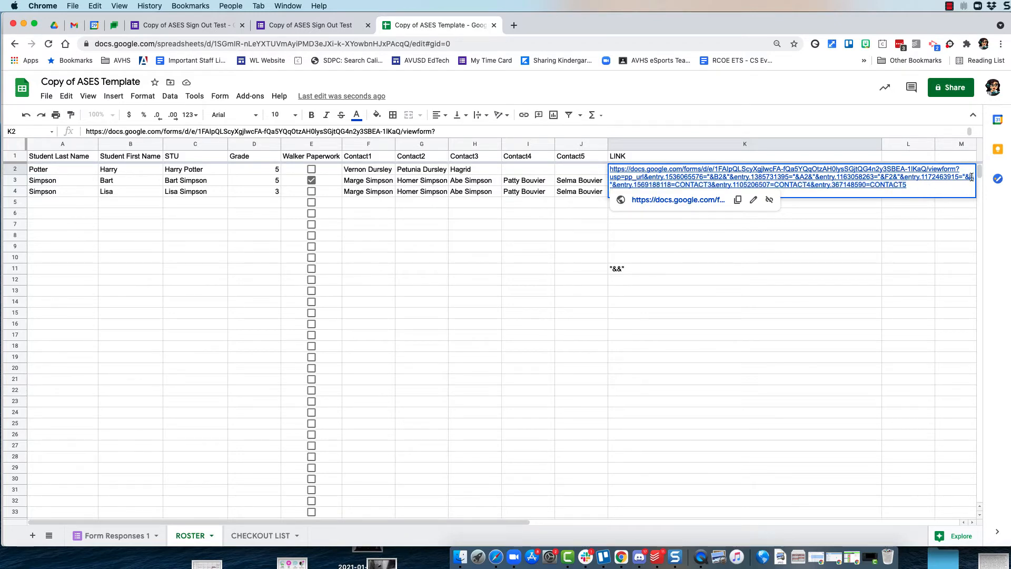
type("G2&")
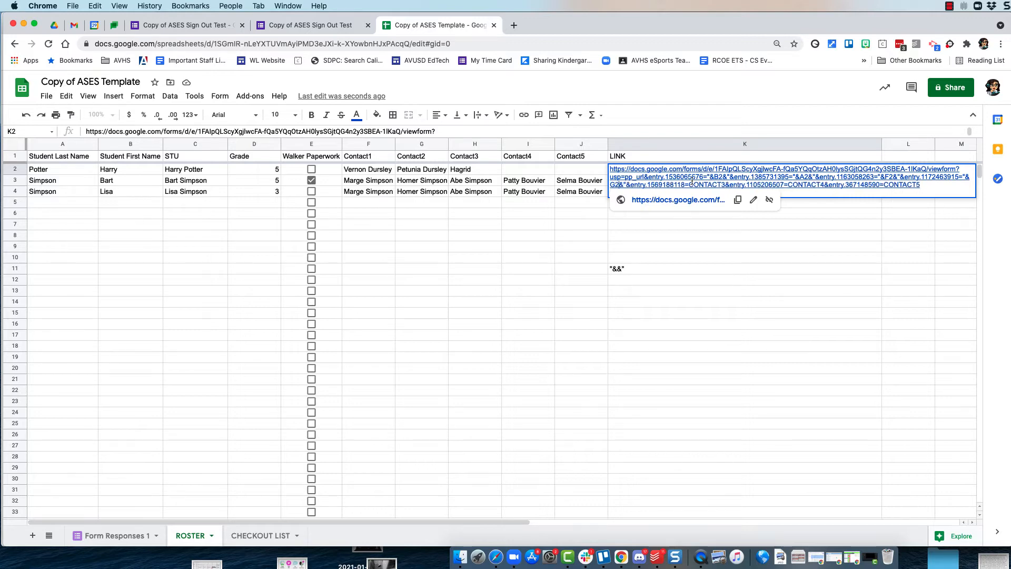
Step: Replace CONTACT3 with "&H2&" and CONTACT4 with "&I2&" in K2's link, including the quotation marks
left_click_drag(689, 184, 726, 185)
key("cmd+v")
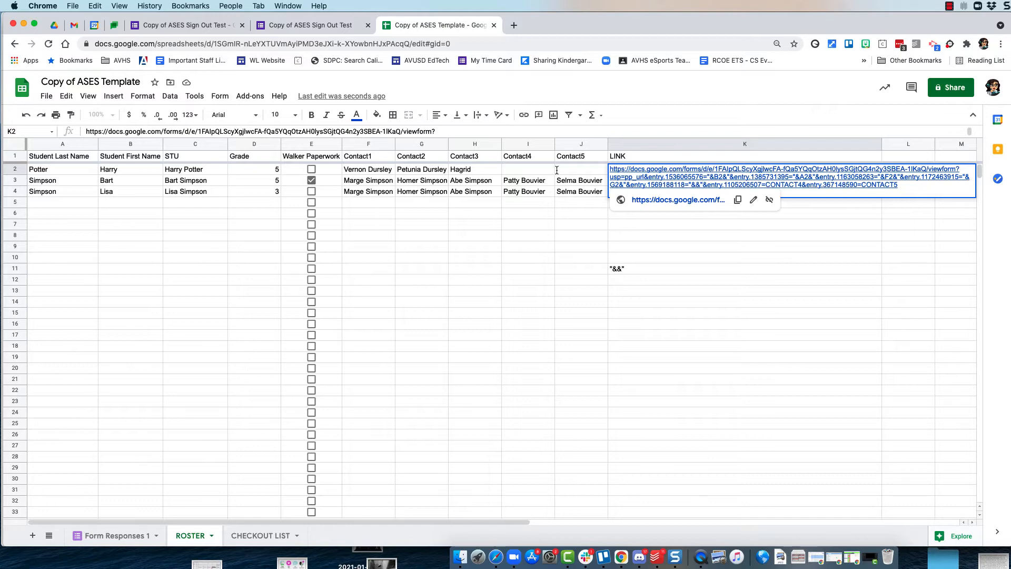
left_click(696, 184)
type("H2")
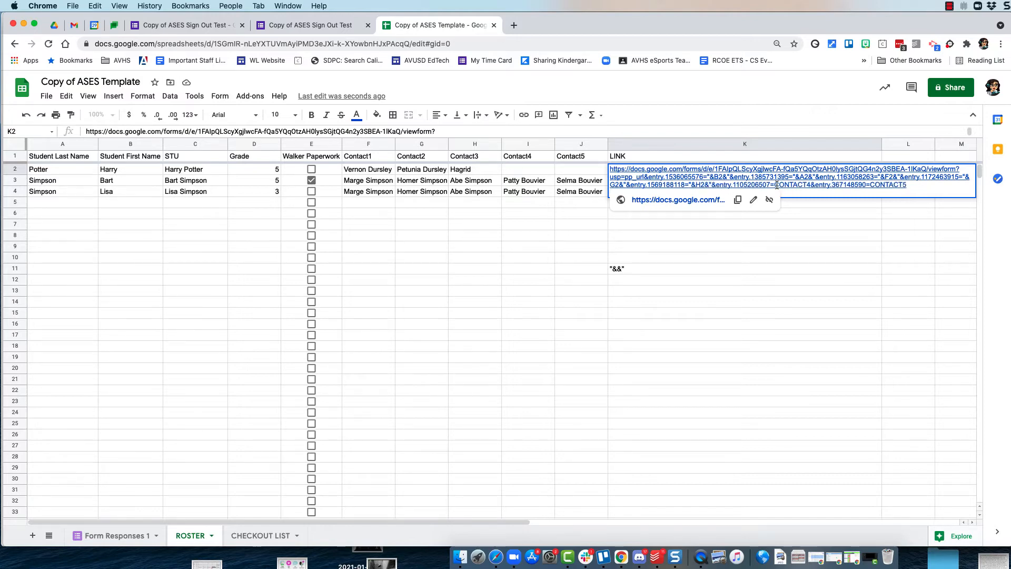
left_click_drag(774, 185, 810, 186)
key("super+v")
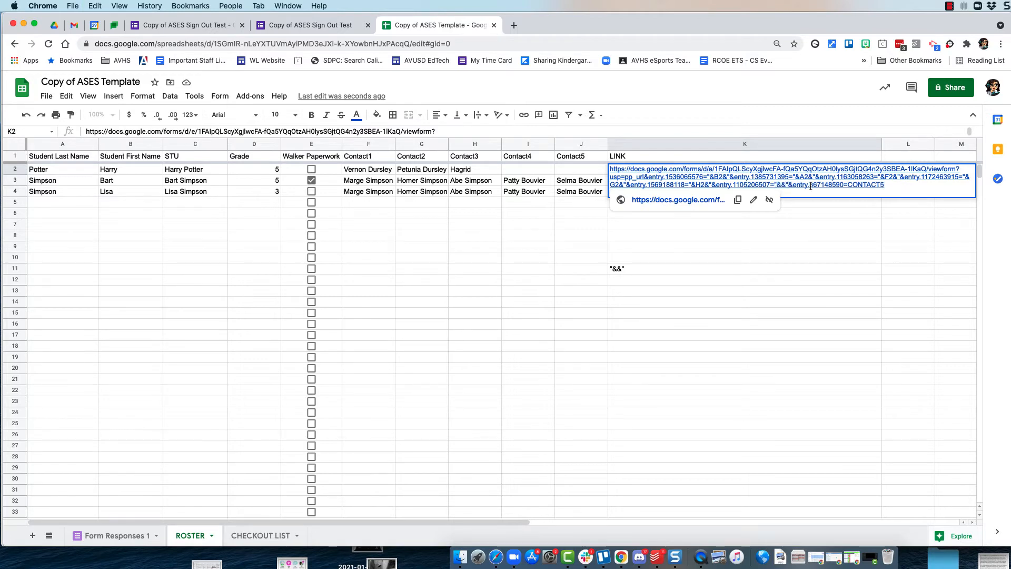
left_click(782, 185)
type("I2")
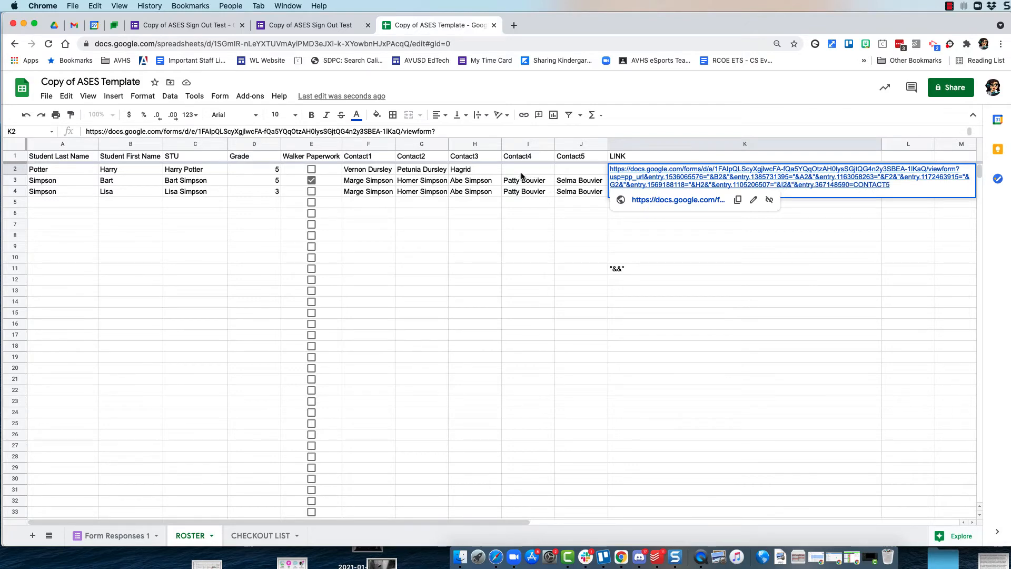
Step: Replace the CONTACT5 placeholder with "&J2&", including the quotation marks, and commit the edit to K2
double_click(863, 187)
key("super+v")
type("J2")
left_click(830, 236)
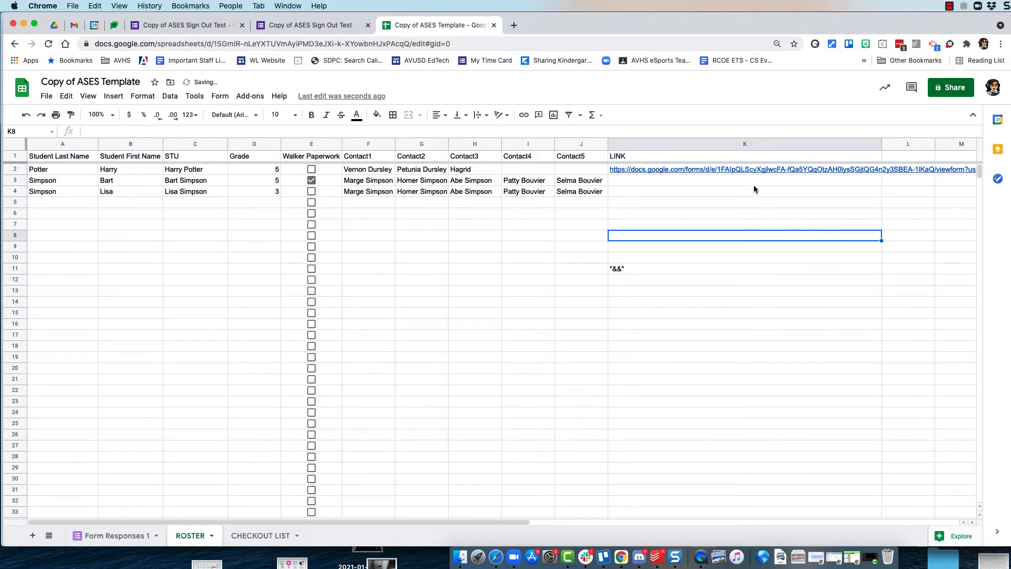
Step: Open the link in K2 to check how the form is pre-filled, and return to the spreadsheet
left_click(738, 169)
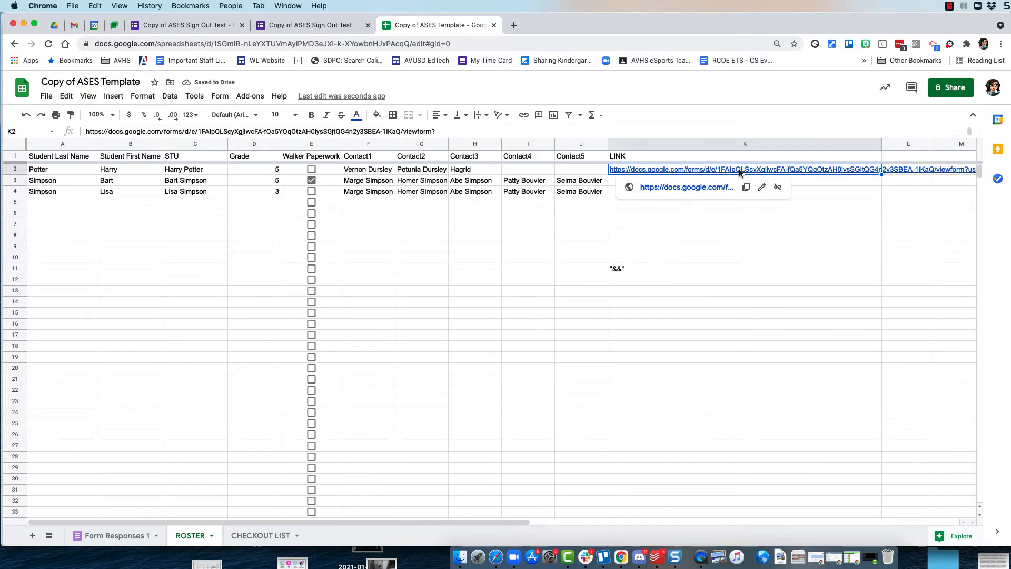
left_click(700, 188)
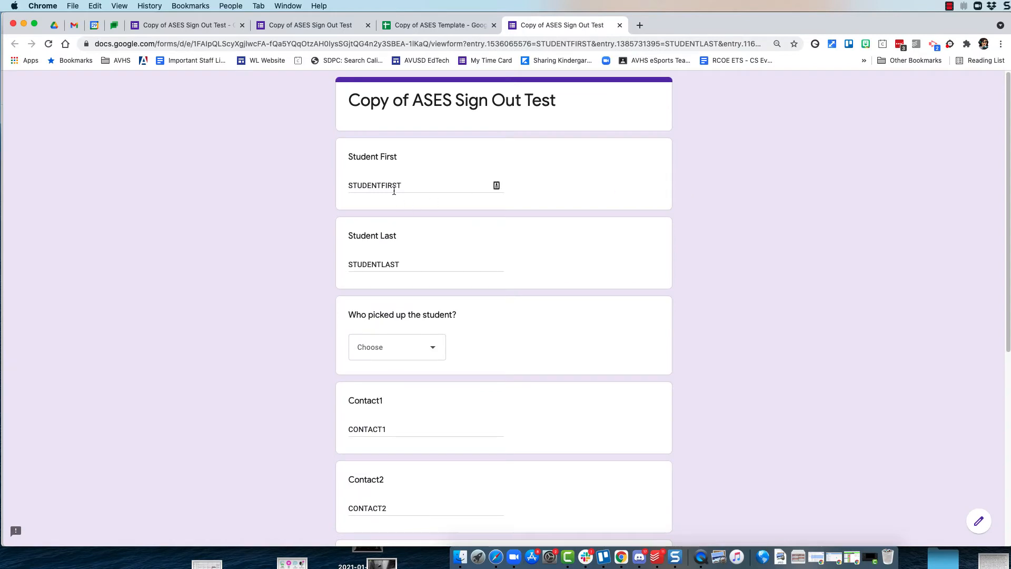
left_click(440, 25)
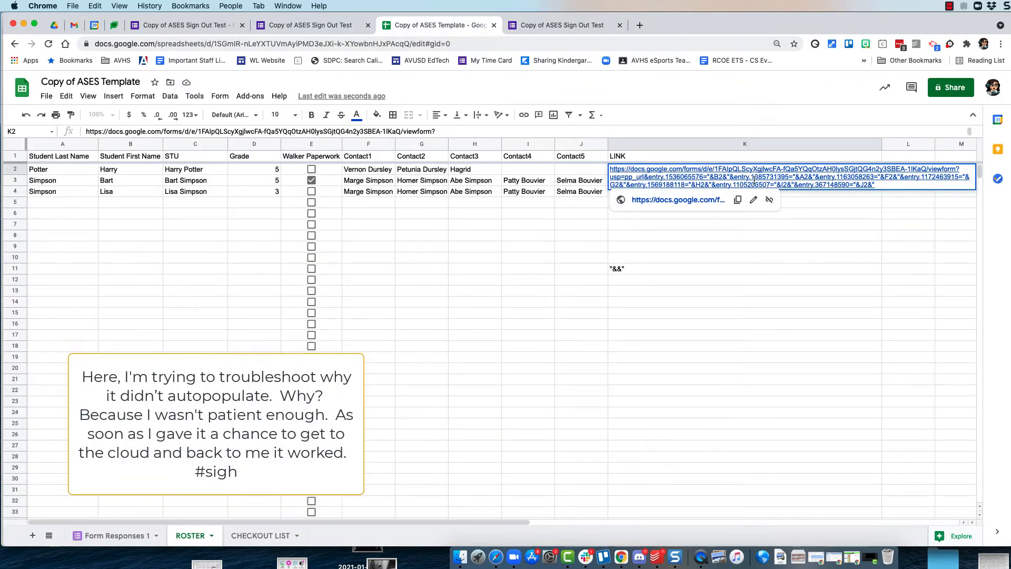
Step: Try removing the quotation marks around &A2& in K2's link, test the link in the form, and return to the spreadsheet
left_click(795, 177)
key("BackSpace")
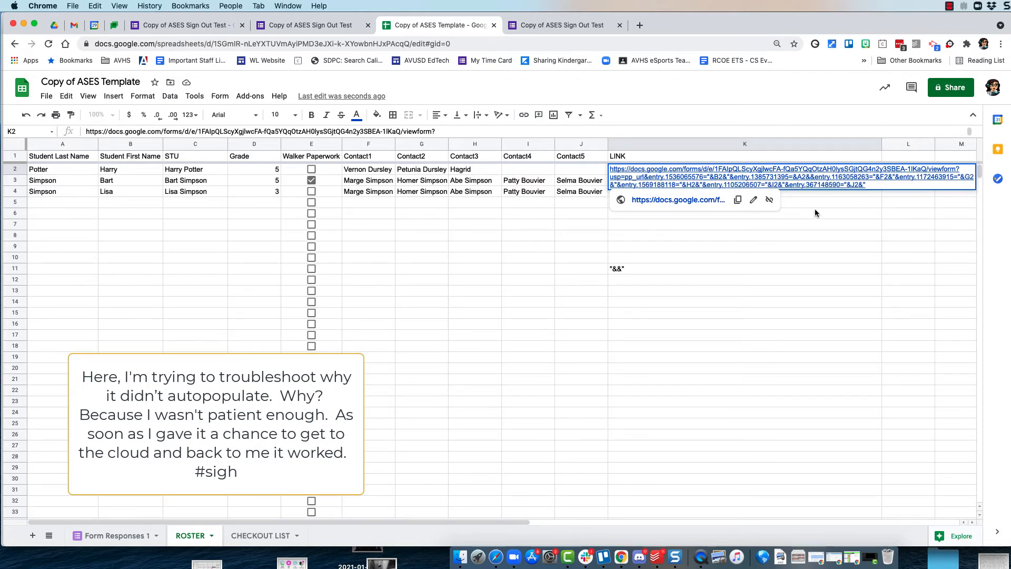
left_click(679, 200)
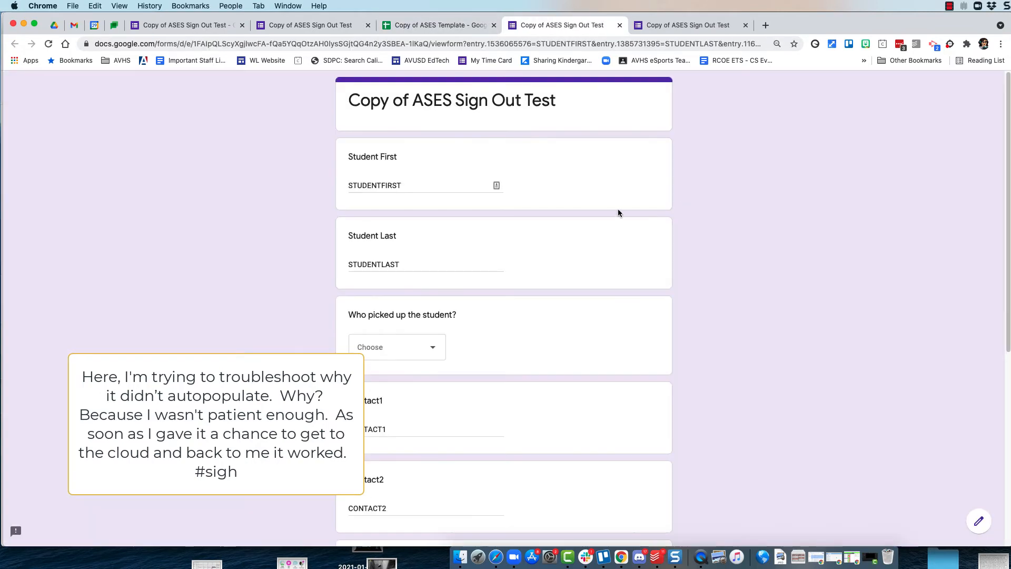
left_click(463, 25)
Step: Make K2's link a formula by putting =hyperlink" before the address and a quotation mark at its end
key("Up")
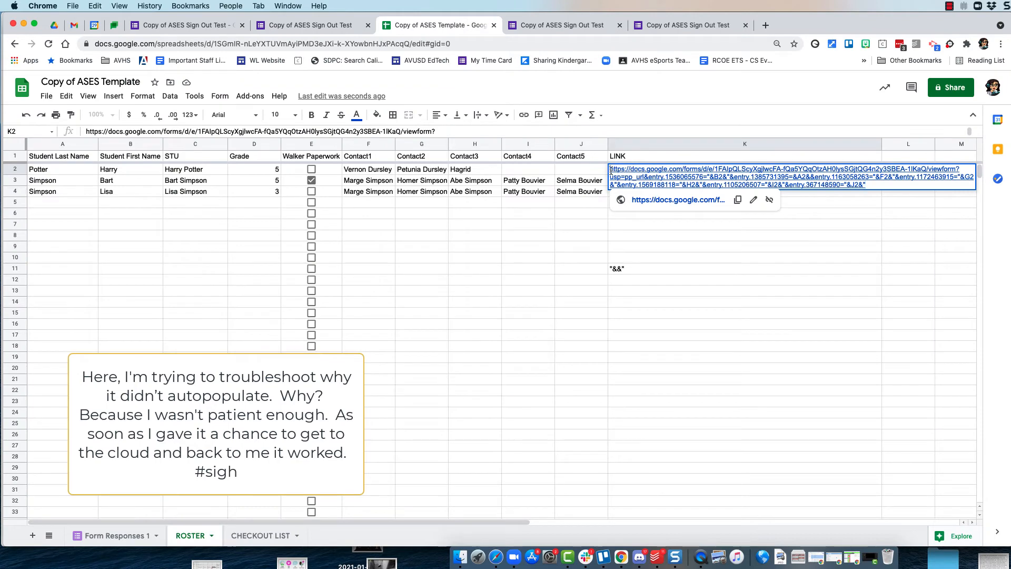
type("Hyperlink")
key("BackSpace")
key("BackSpace")
key("BackSpace")
key("BackSpace")
key("BackSpace")
key("BackSpace")
key("BackSpace")
key("BackSpace")
key("BackSpace")
type("=hyperlink\"")
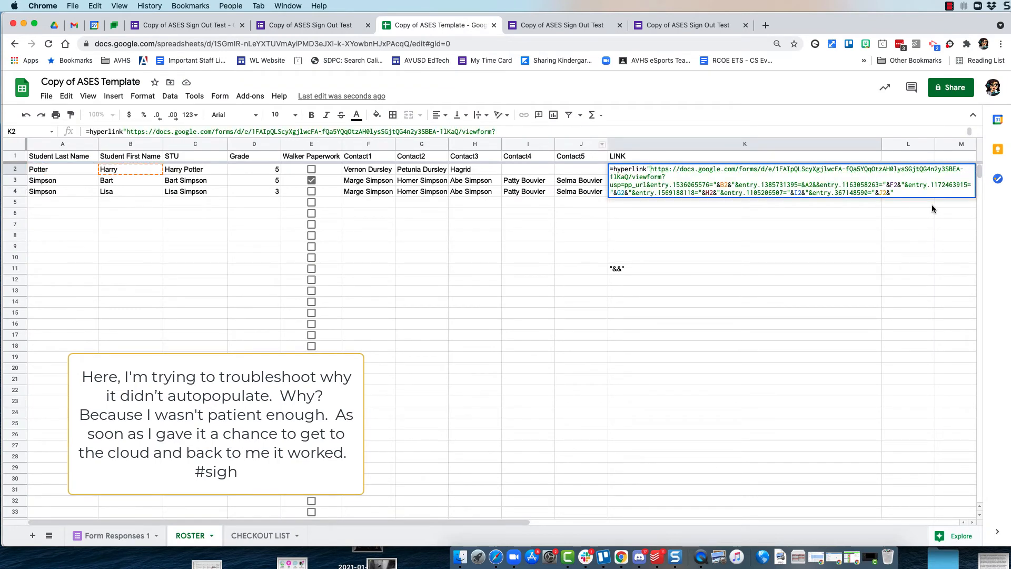
left_click(912, 191)
type("\"")
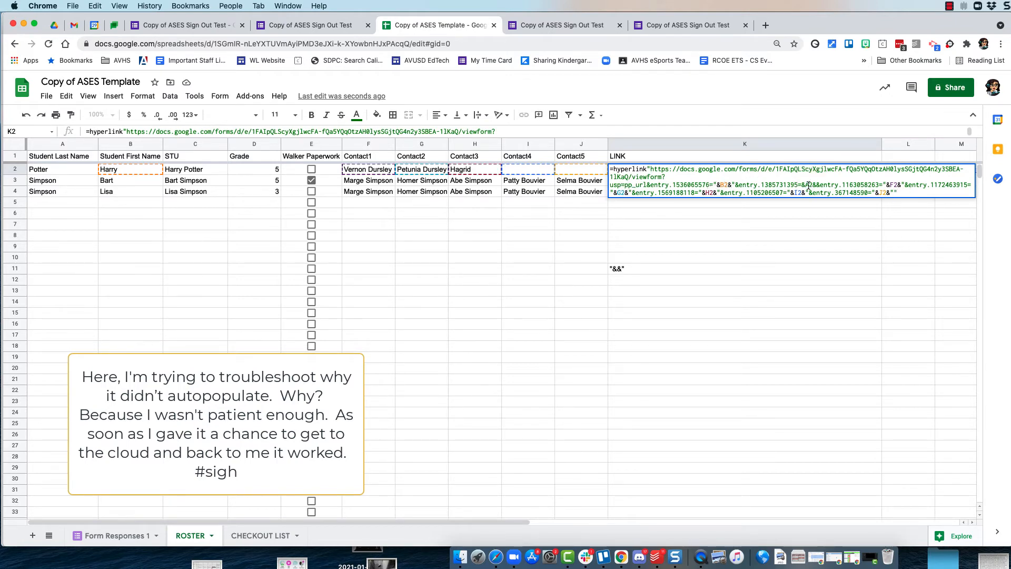
key("Return")
Step: Correct K2's HYPERLINK formula by adding the parentheses and the link label Form
left_click(783, 166)
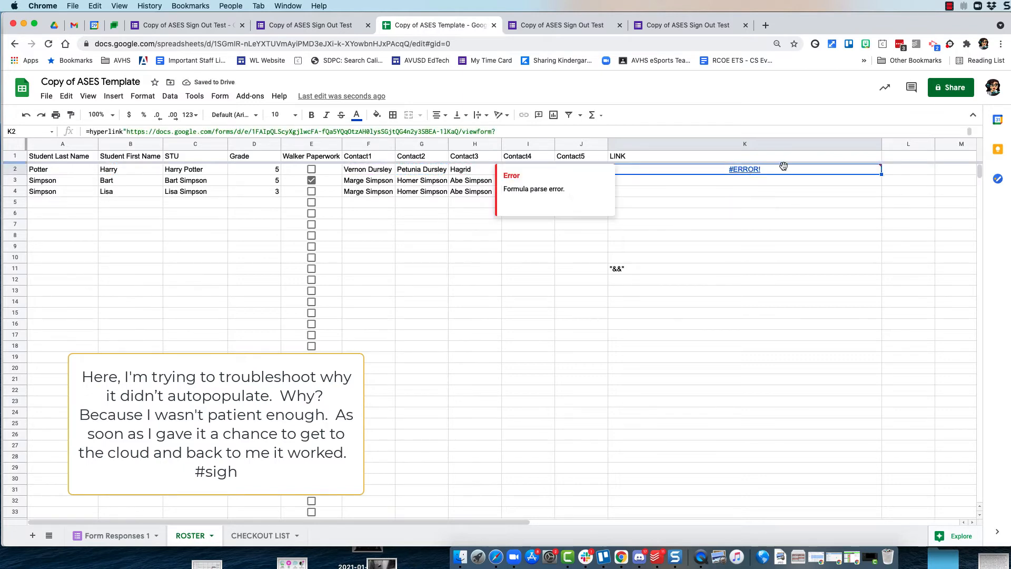
double_click(783, 167)
left_click(647, 168)
left_click(631, 215)
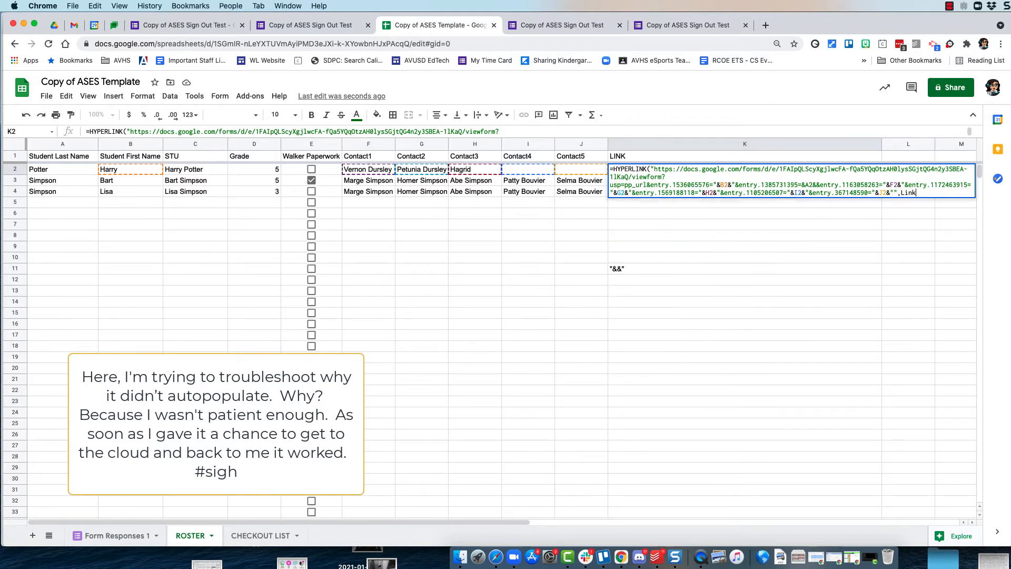
key("Return")
Step: Open K2's link to check the pre-filled answers, and return to the spreadsheet to read the cell's error
left_click(693, 190)
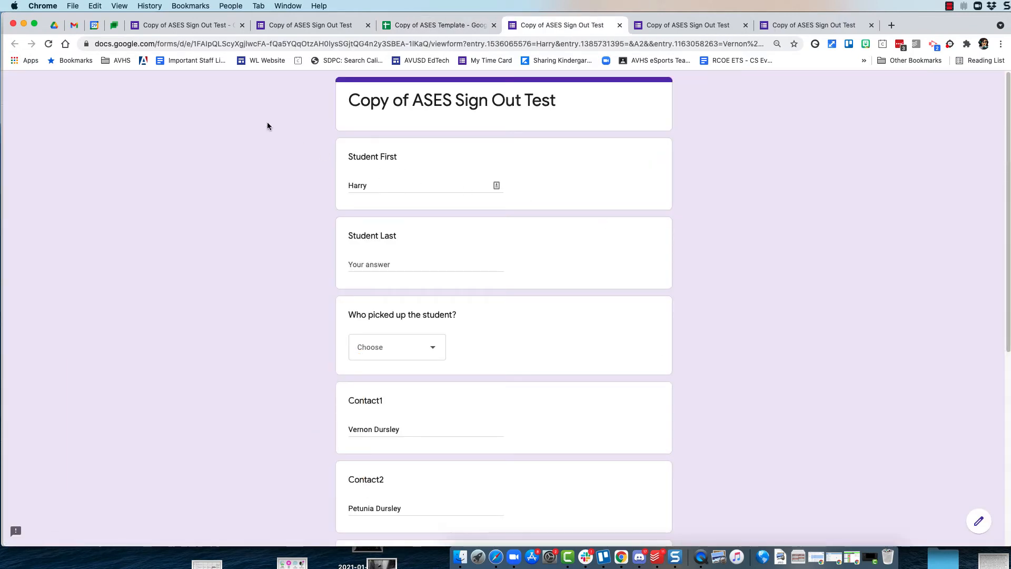
left_click(427, 25)
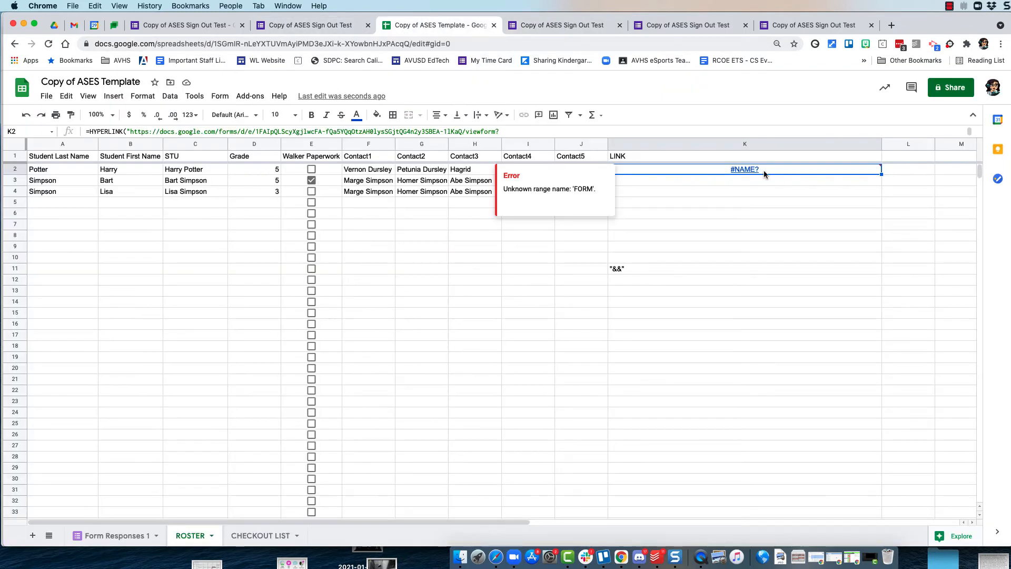
mouse_move(762, 171)
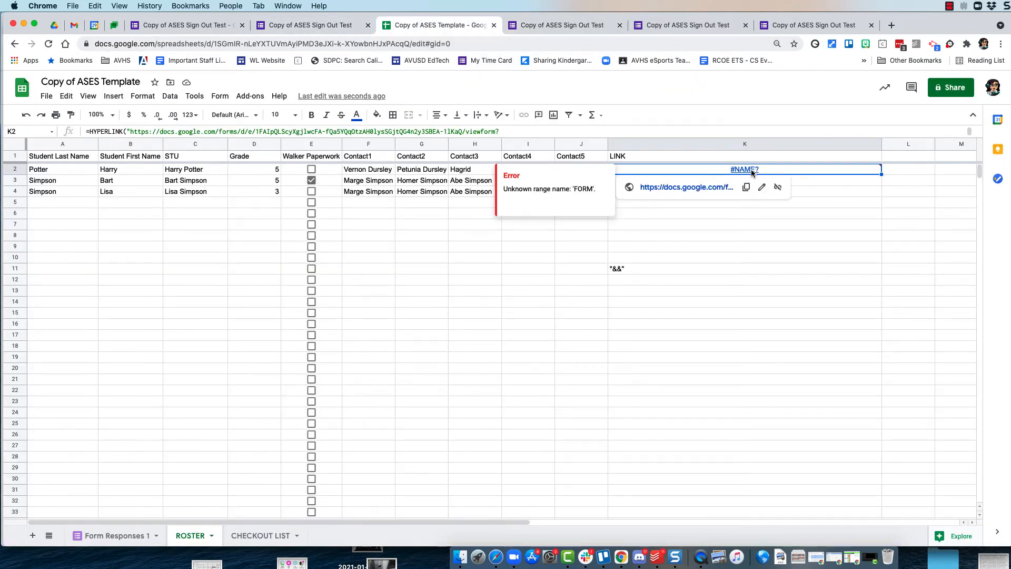
Step: Put quotation marks around the &A2& reference in K2's HYPERLINK formula and commit the change
double_click(786, 173)
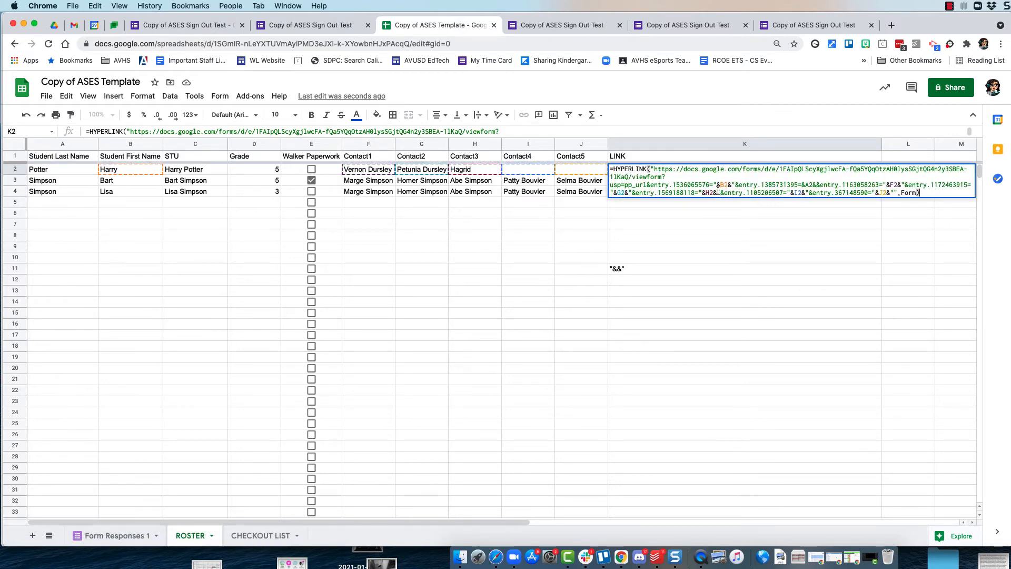
left_click(802, 187)
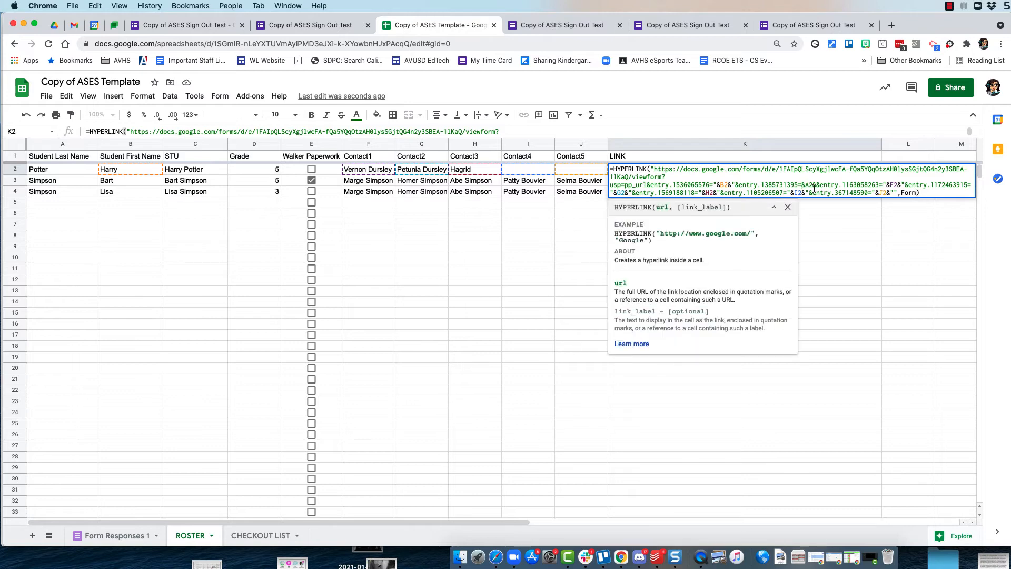
type("\"")
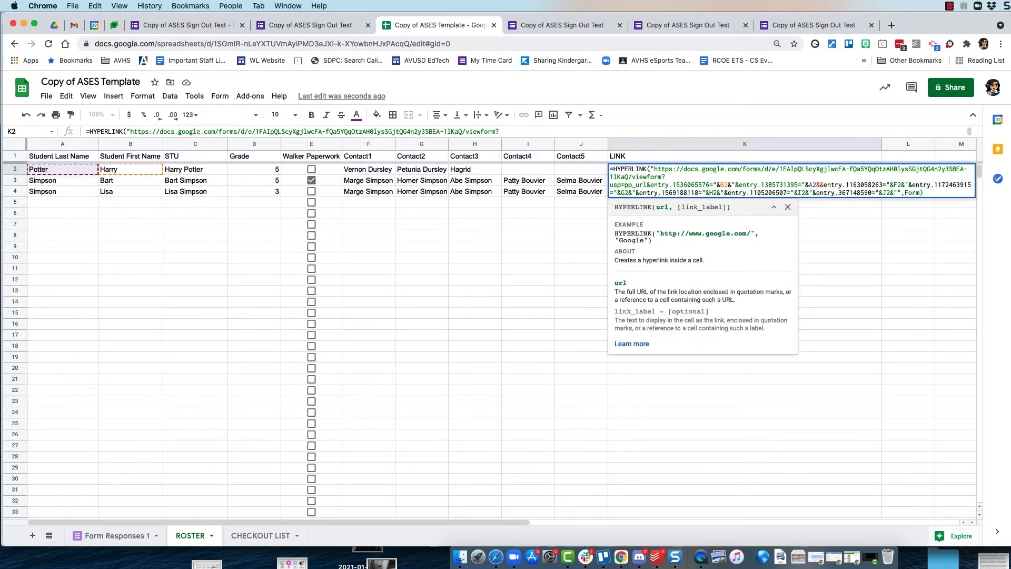
key("Right")
type("\"")
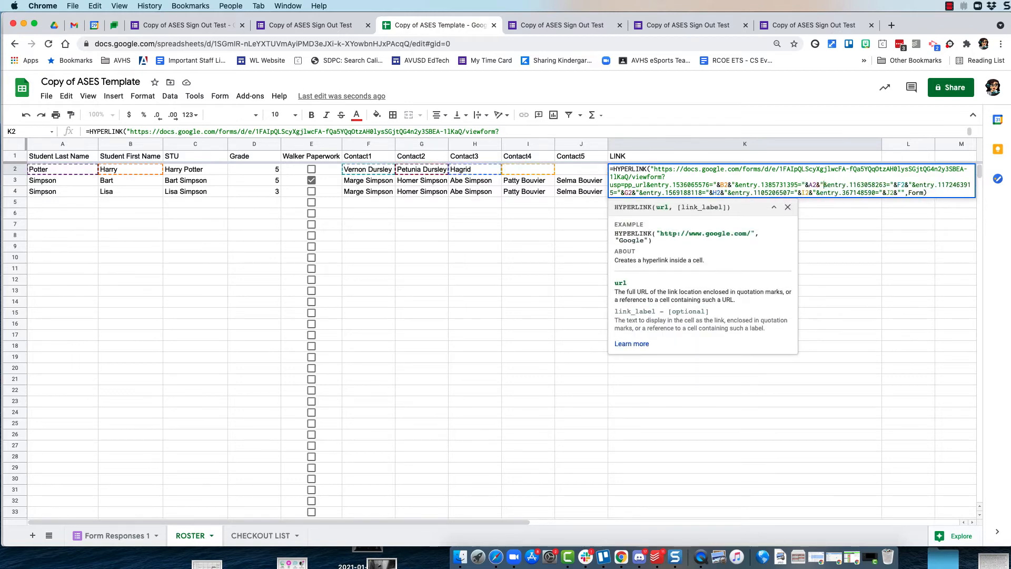
left_click(863, 246)
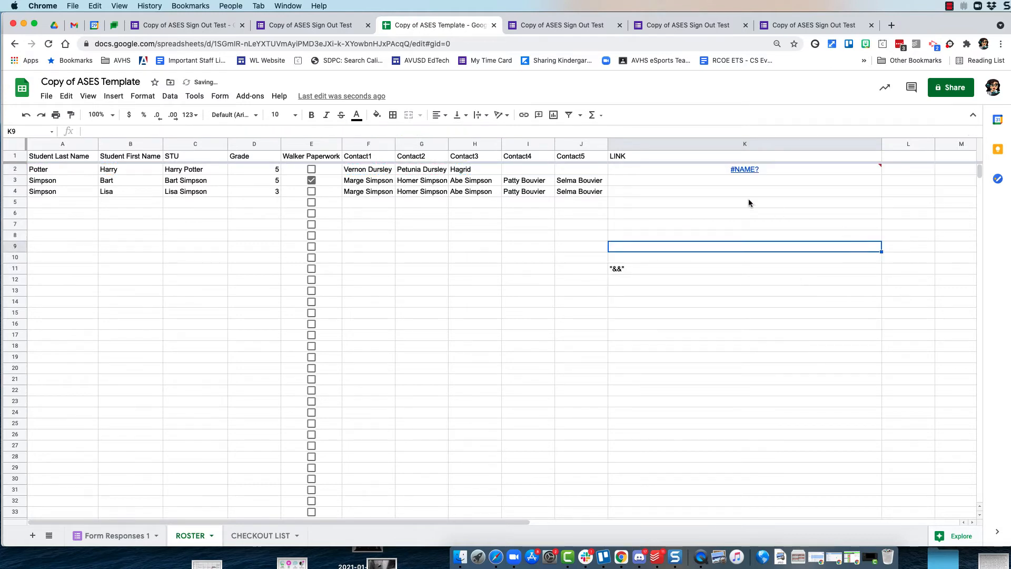
Step: Open K2's link again and check the pre-filled form, including the options for who picked up the student
left_click(747, 171)
left_click(720, 188)
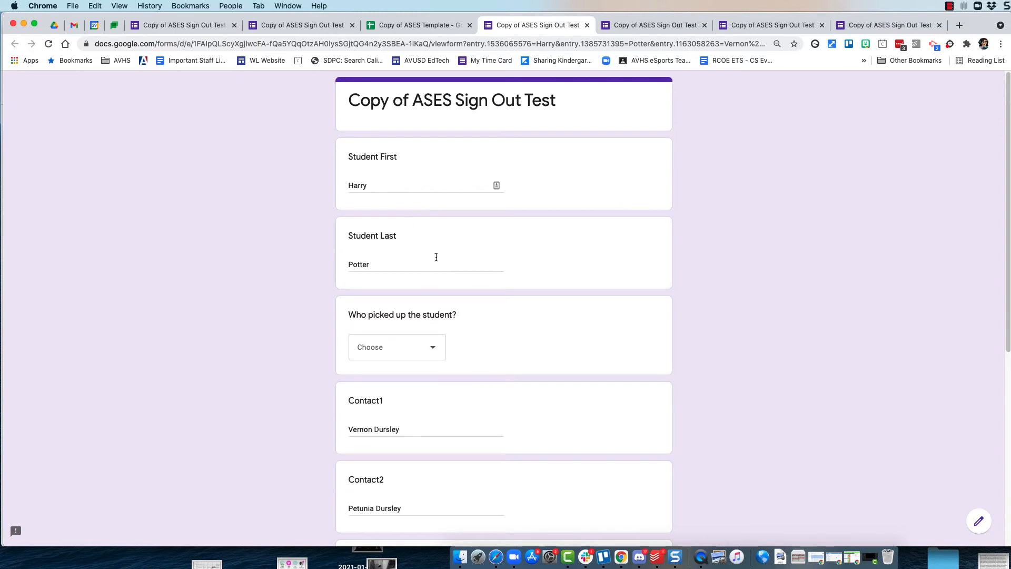
left_click(430, 354)
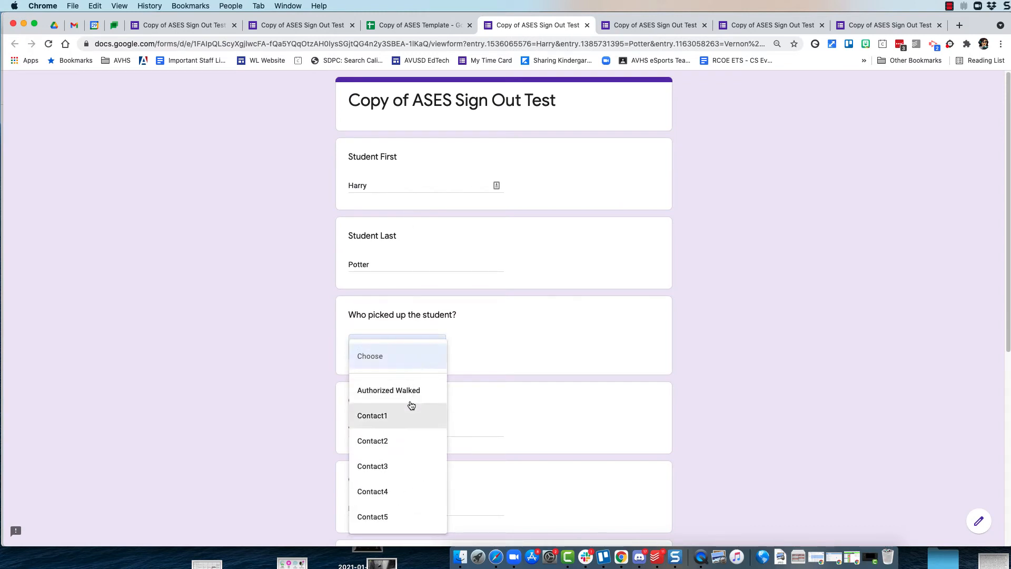
left_click(474, 341)
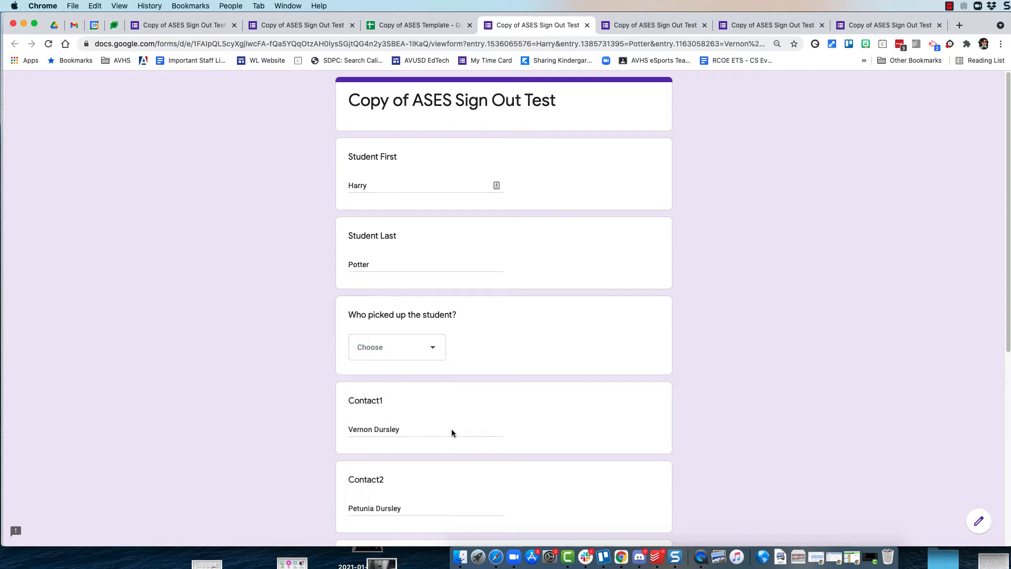
Step: Return to the ROSTER sheet and replace the Form label in K2's HYPERLINK formula with a reference to C2
left_click(385, 26)
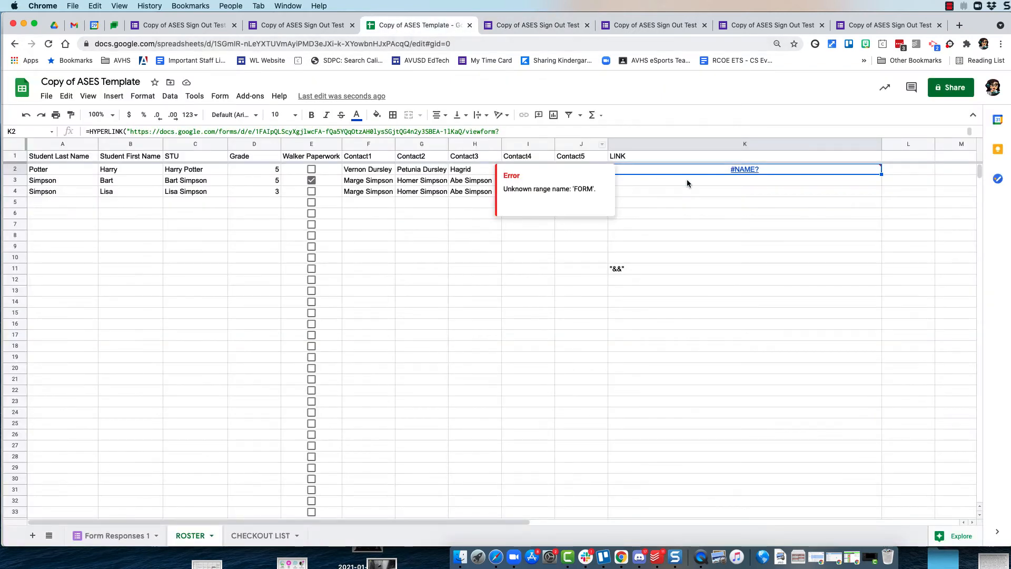
mouse_move(733, 175)
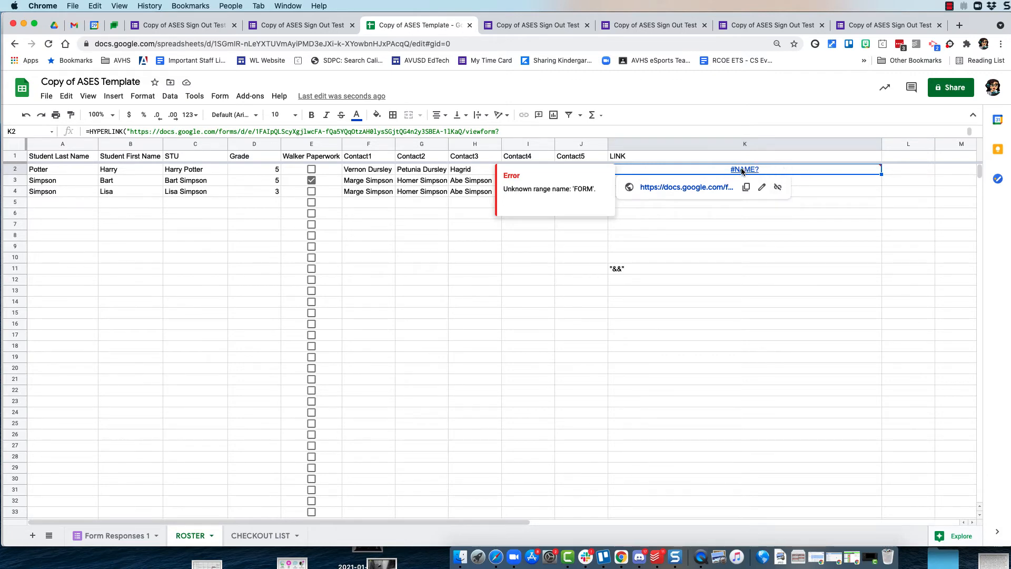
triple_click(642, 170)
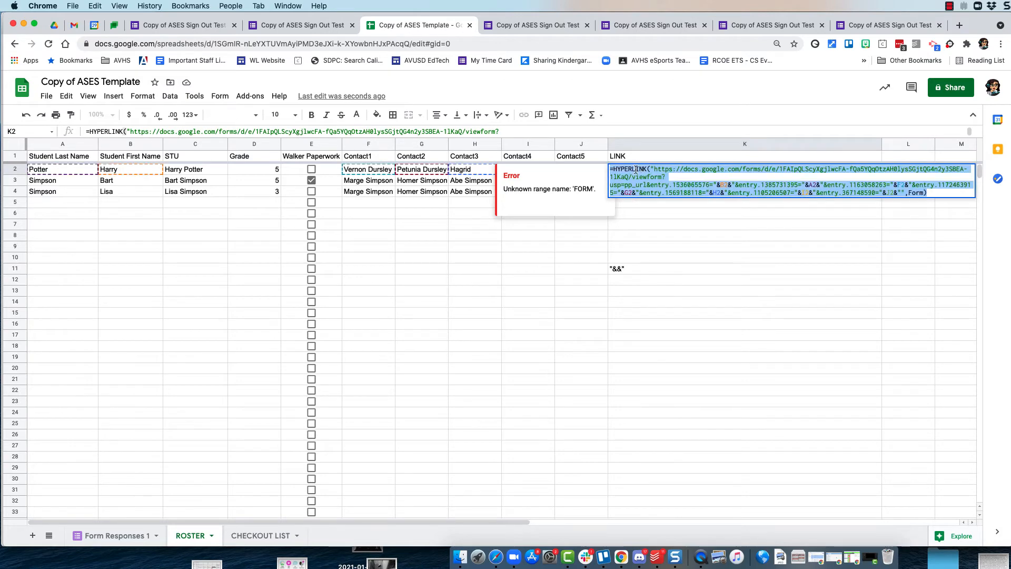
left_click(657, 186)
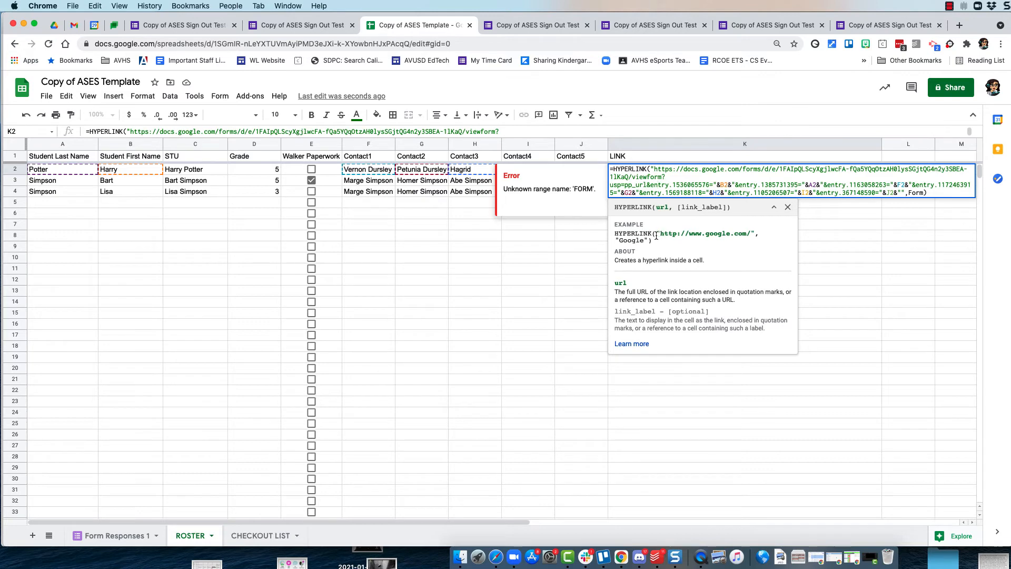
left_click_drag(657, 235, 756, 234)
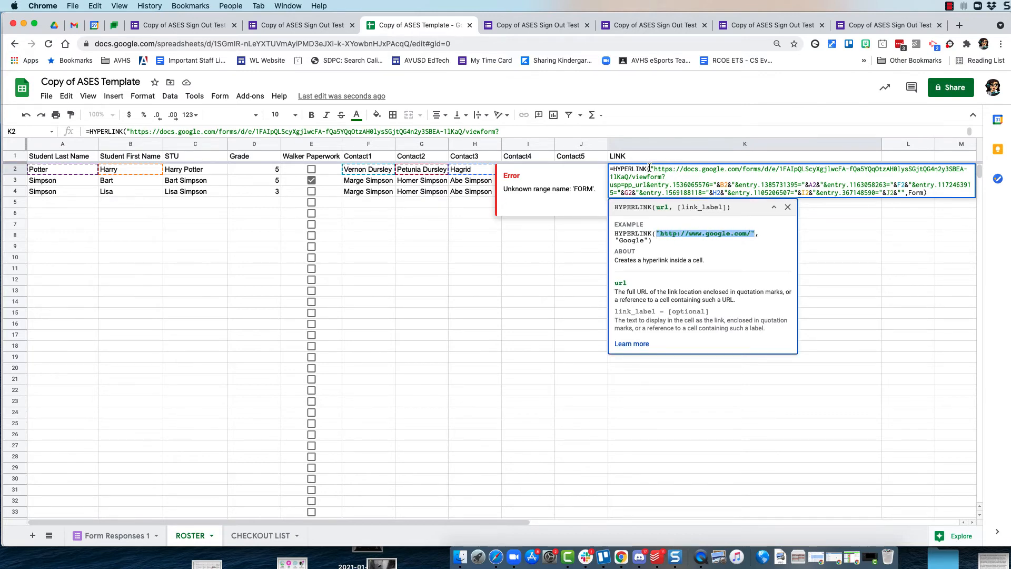
left_click_drag(650, 167, 905, 192)
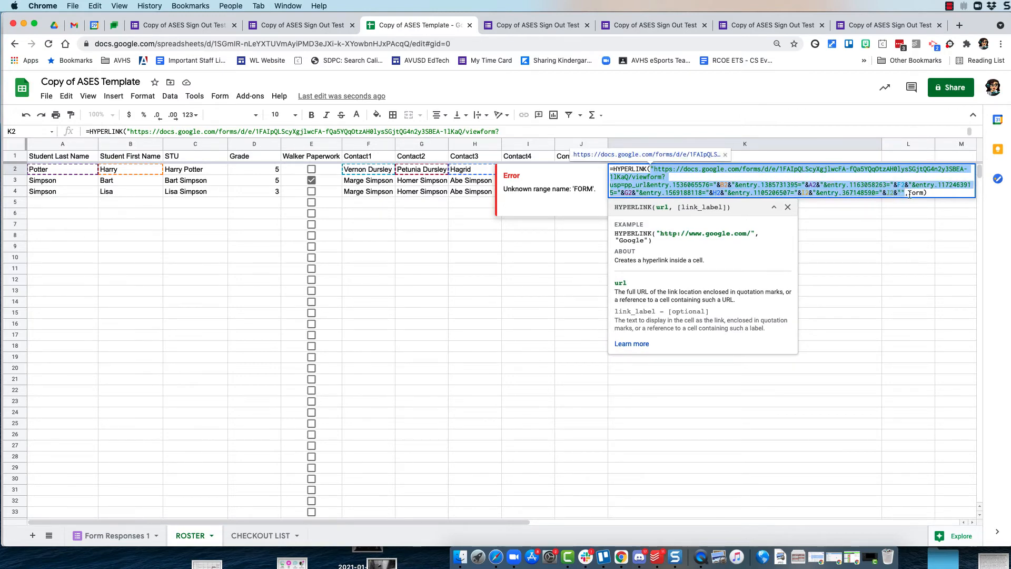
left_click_drag(909, 193, 920, 194)
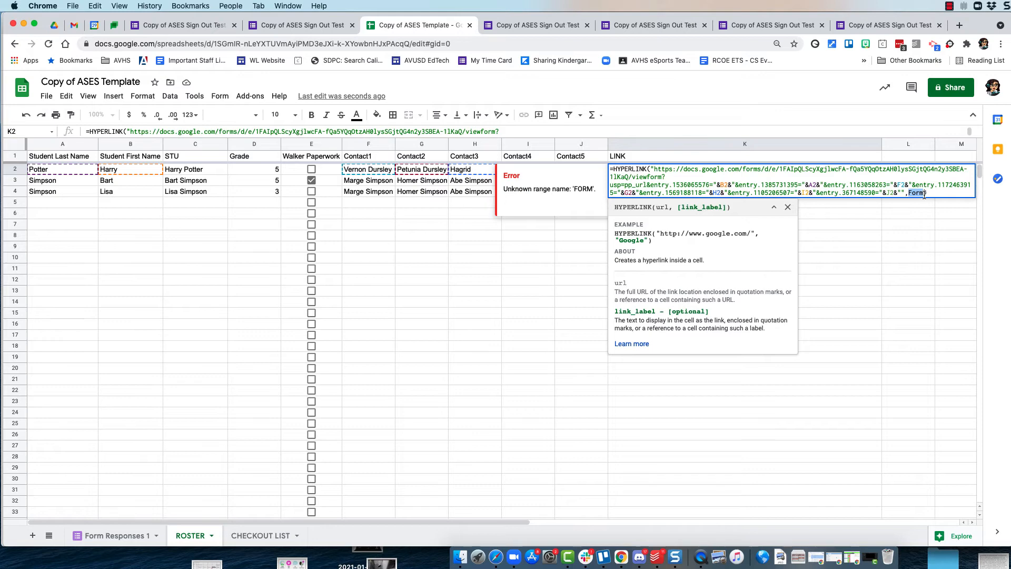
type("C2")
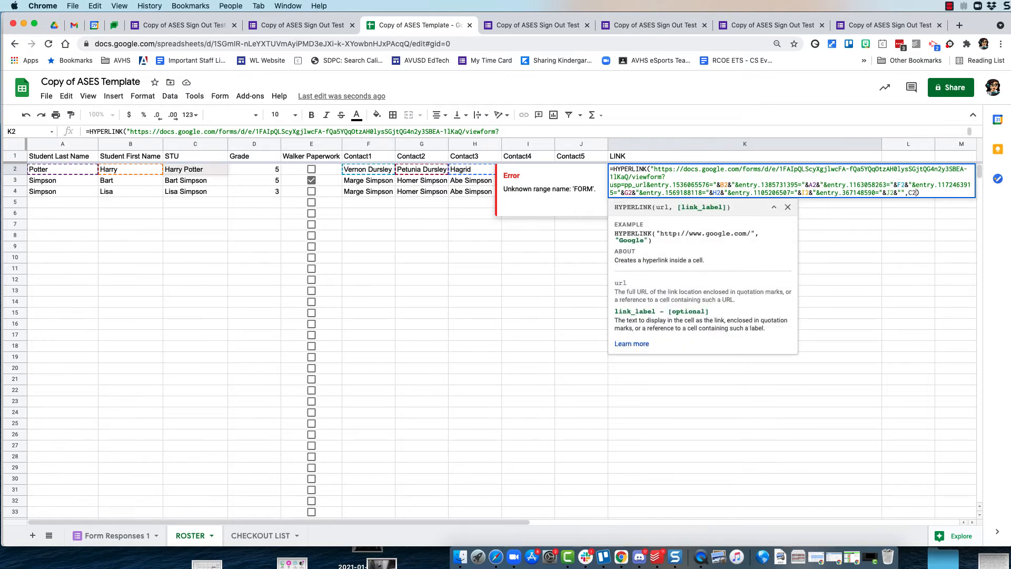
key("Return")
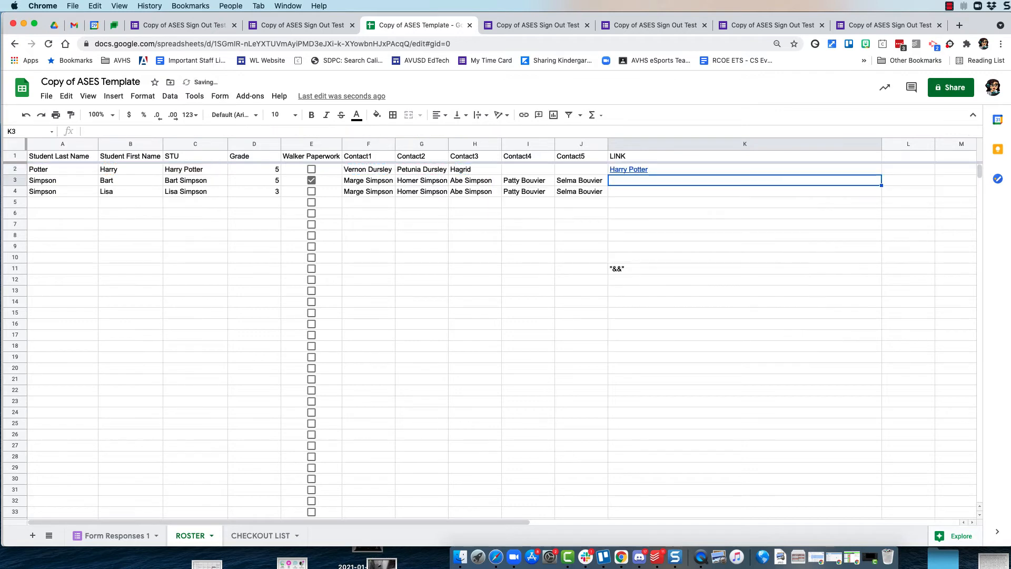
Step: Clear the scratch text in K11 and fill K2's link formula down through K4
left_click(636, 265)
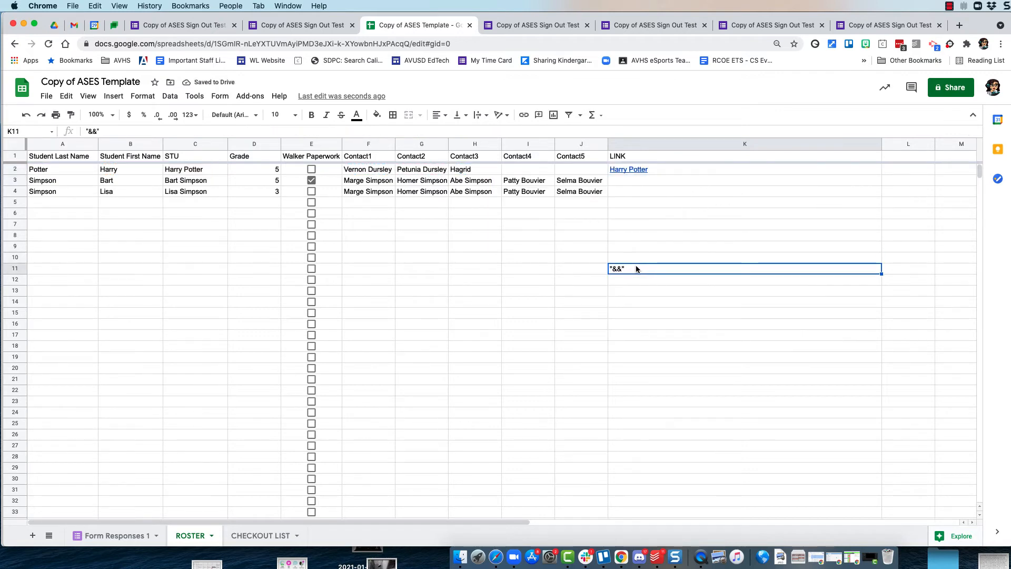
key("BackSpace")
left_click(654, 170)
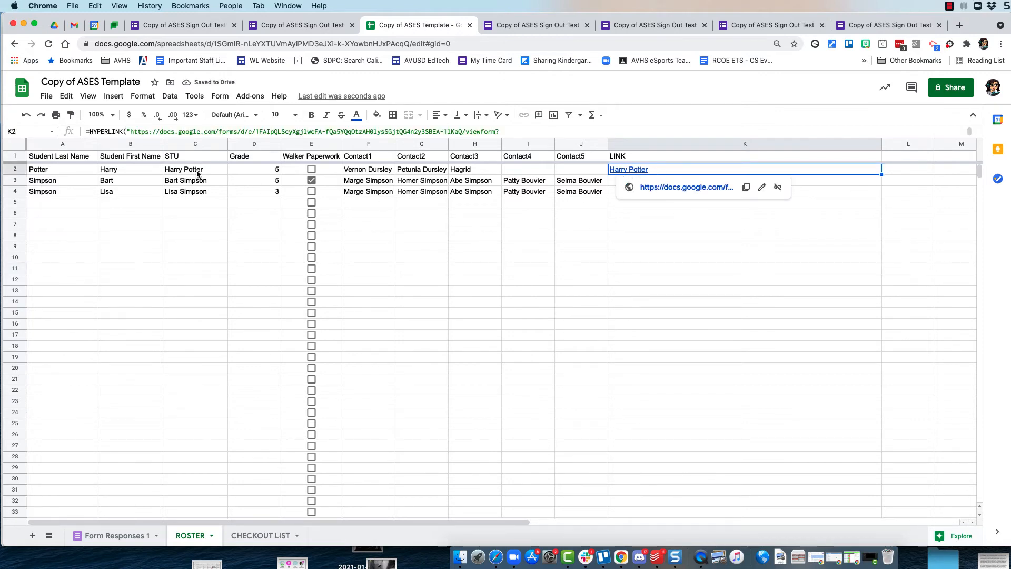
left_click_drag(881, 174, 892, 205)
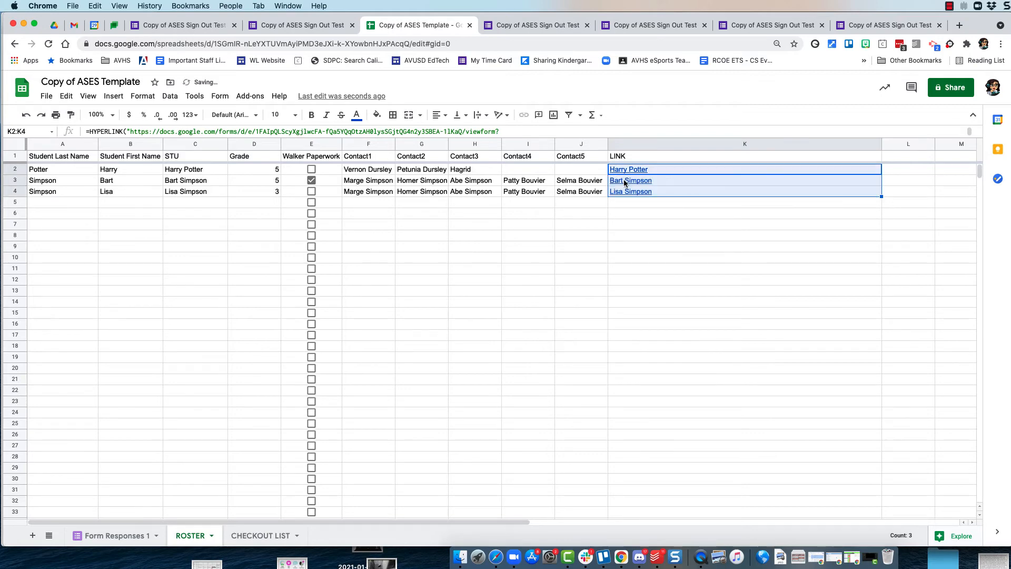
mouse_move(625, 192)
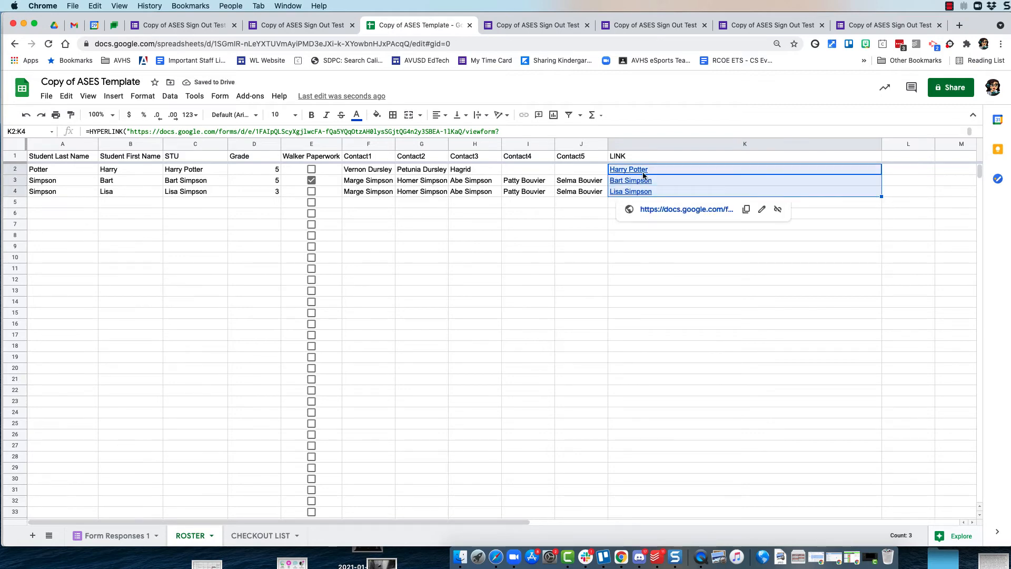
Step: Swap the Contact1 and Contact2 names in F4 and G4 for the student in row 4
left_click(363, 191)
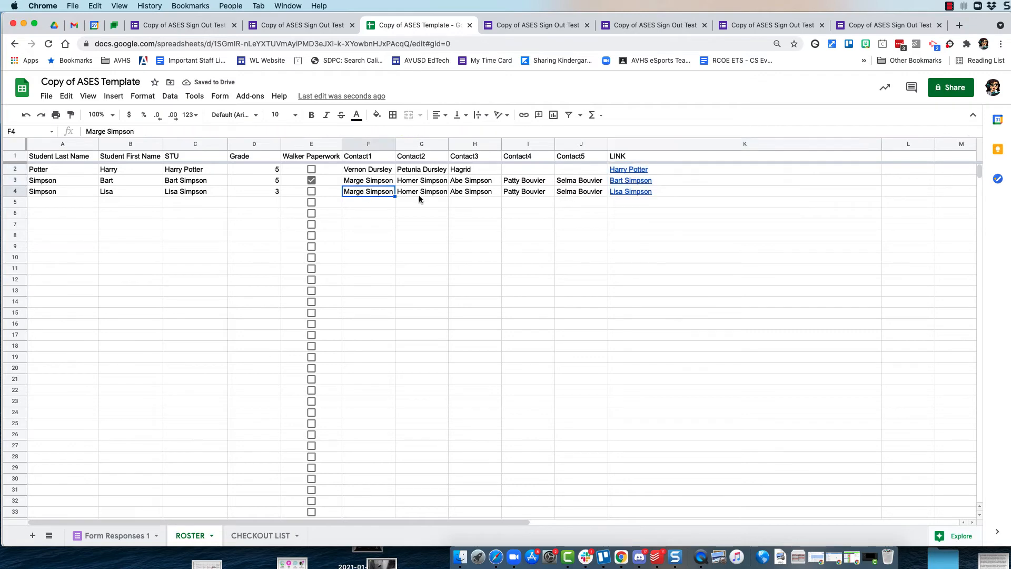
left_click_drag(417, 191, 370, 203)
left_click(416, 192)
left_click(418, 194)
left_click(381, 194)
type("Home")
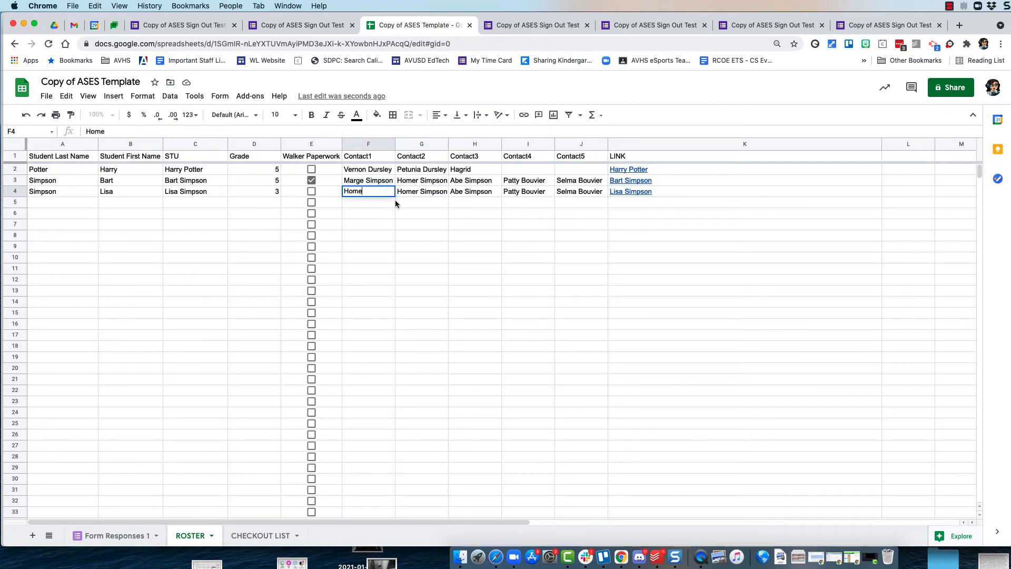
type("r Simpson")
key("Tab")
type("ge")
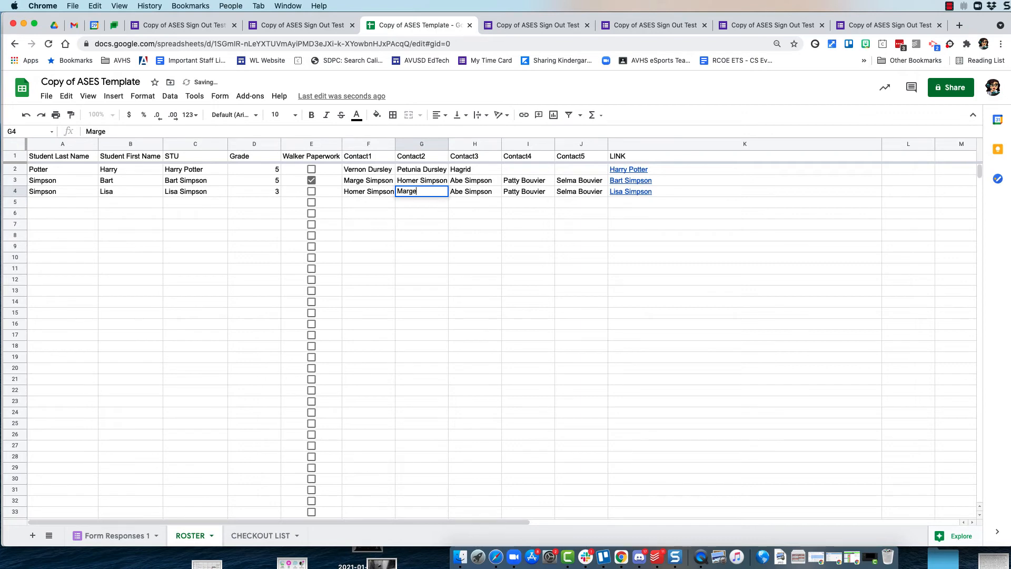
type(" Simpson")
left_click(468, 226)
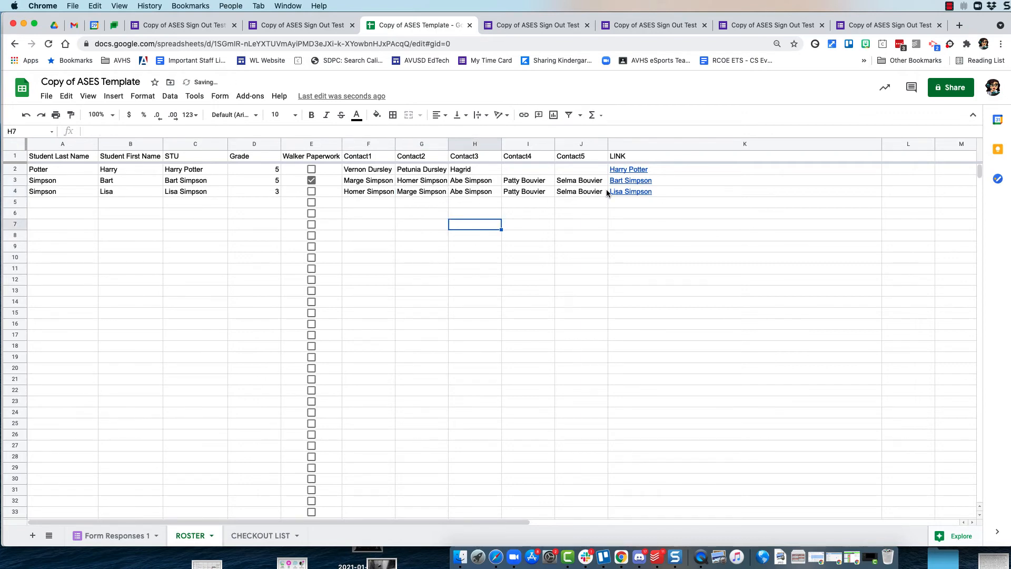
Step: Open K3's link, check the pre-filled answers down to Contact5, and return to the spreadsheet
mouse_move(624, 184)
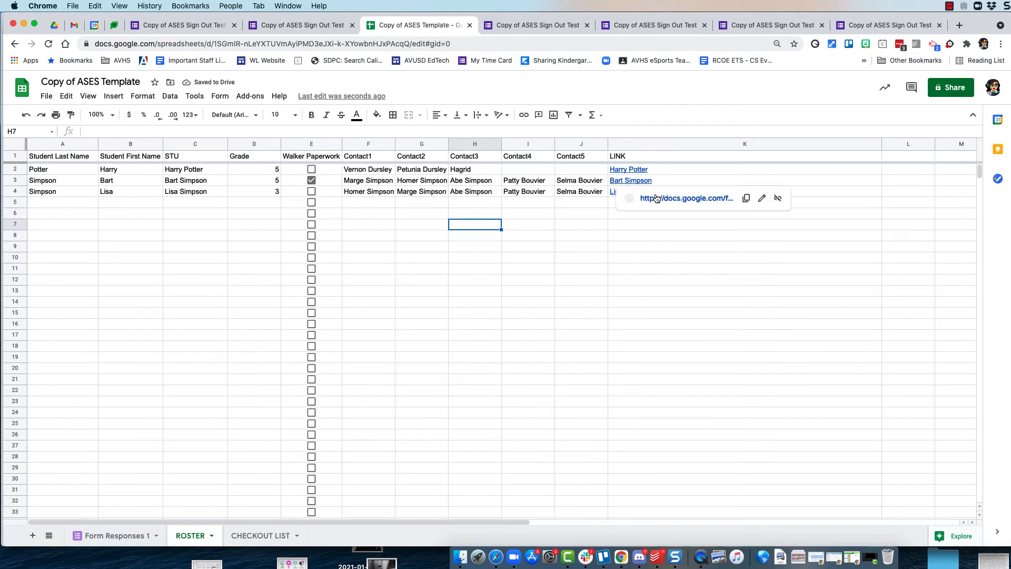
left_click(674, 199)
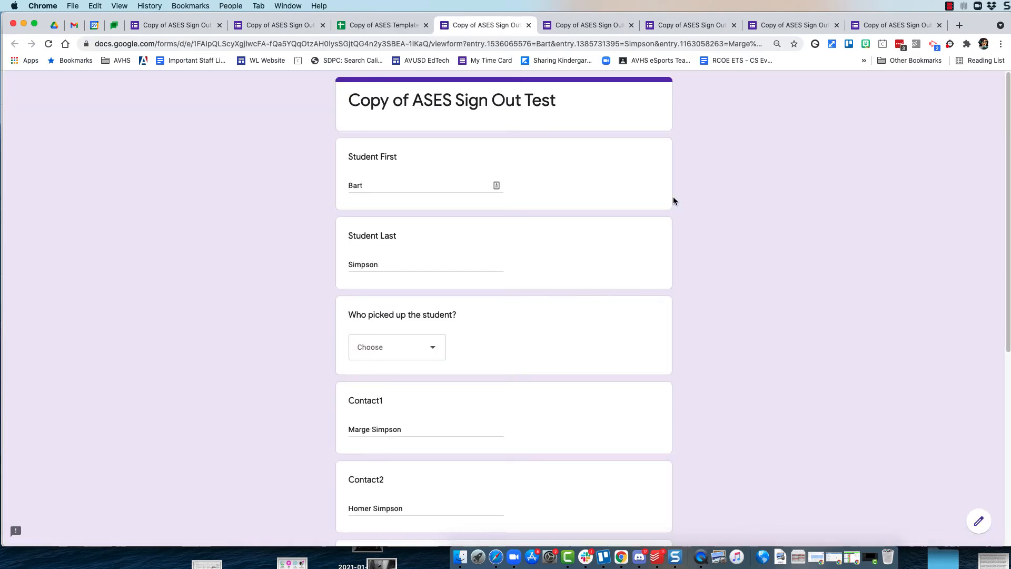
scroll(483, 473, "down", 10)
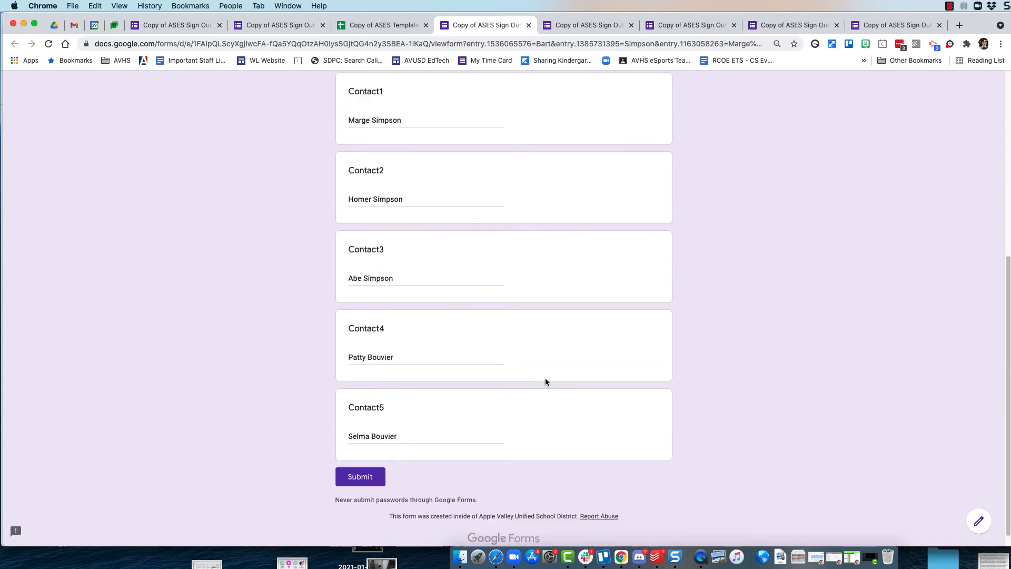
scroll(545, 379, "up", 10)
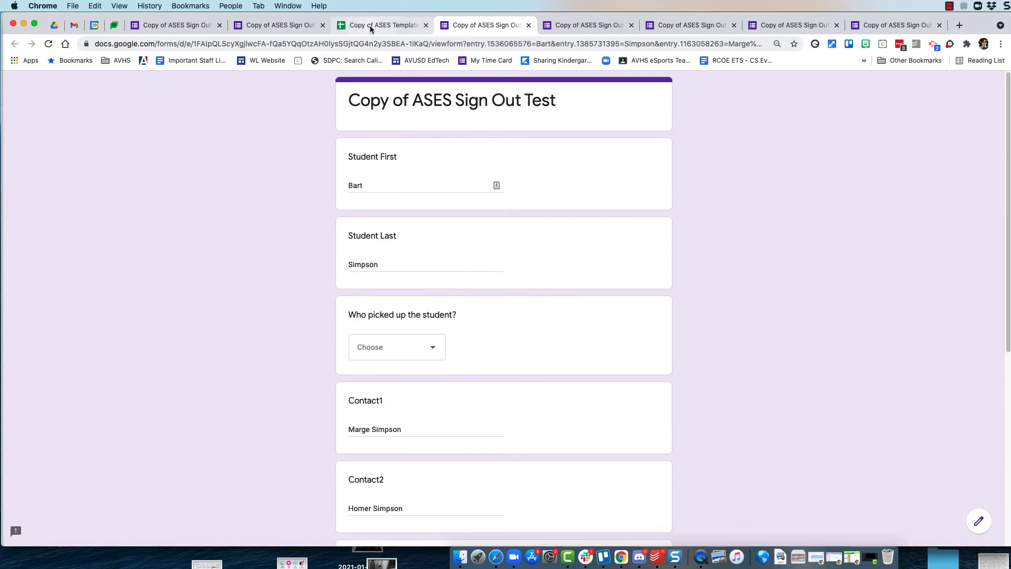
left_click(287, 27)
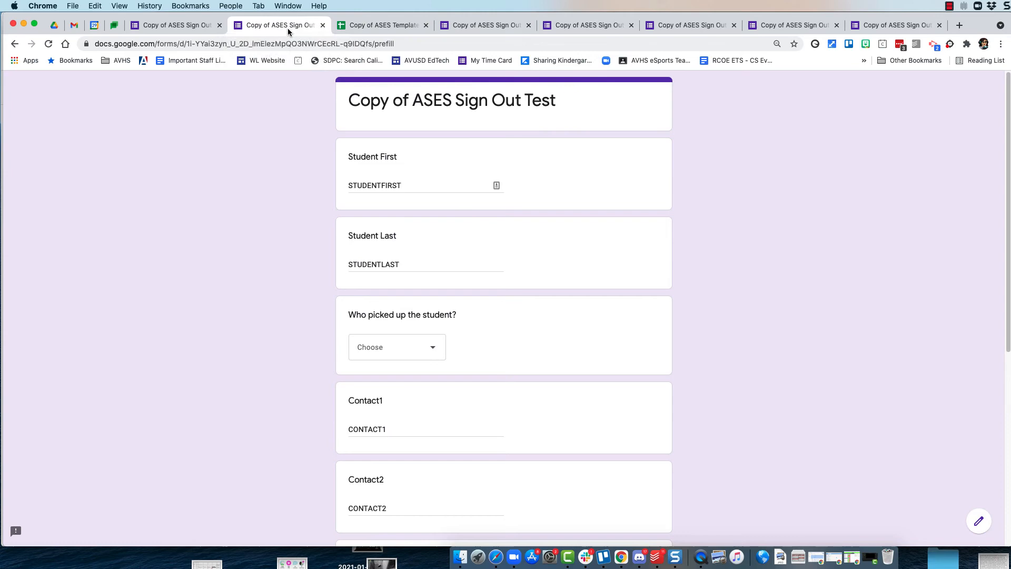
left_click(370, 24)
Step: Open K4's link to check the swapped contacts, close that form, and return to the spreadsheet
left_click(622, 192)
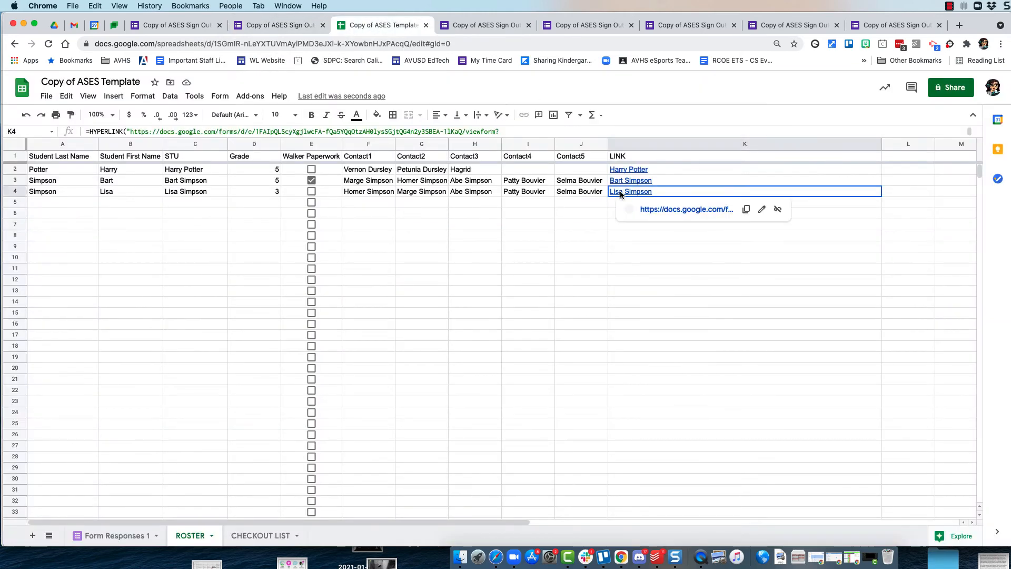
left_click(672, 209)
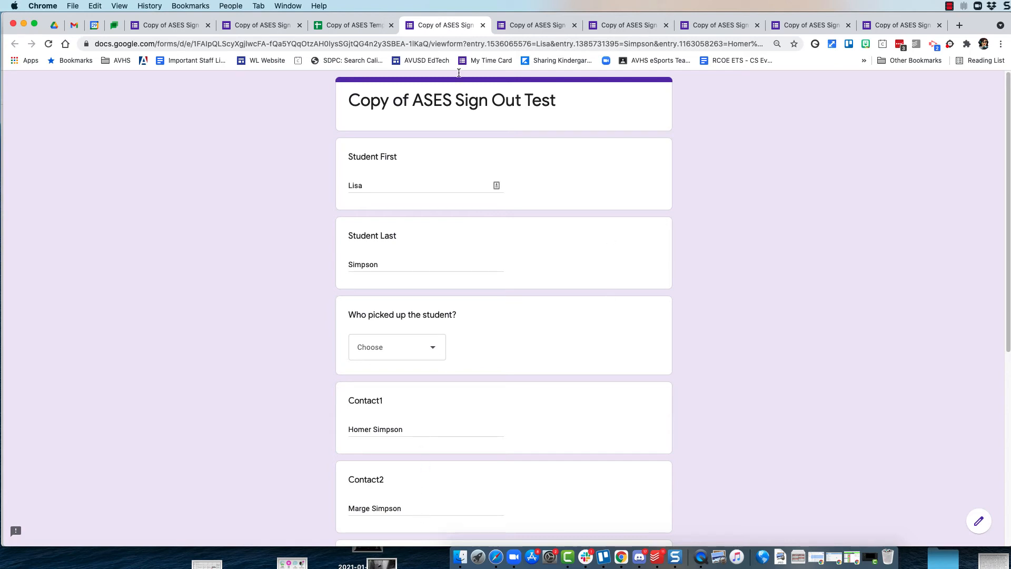
left_click(483, 26)
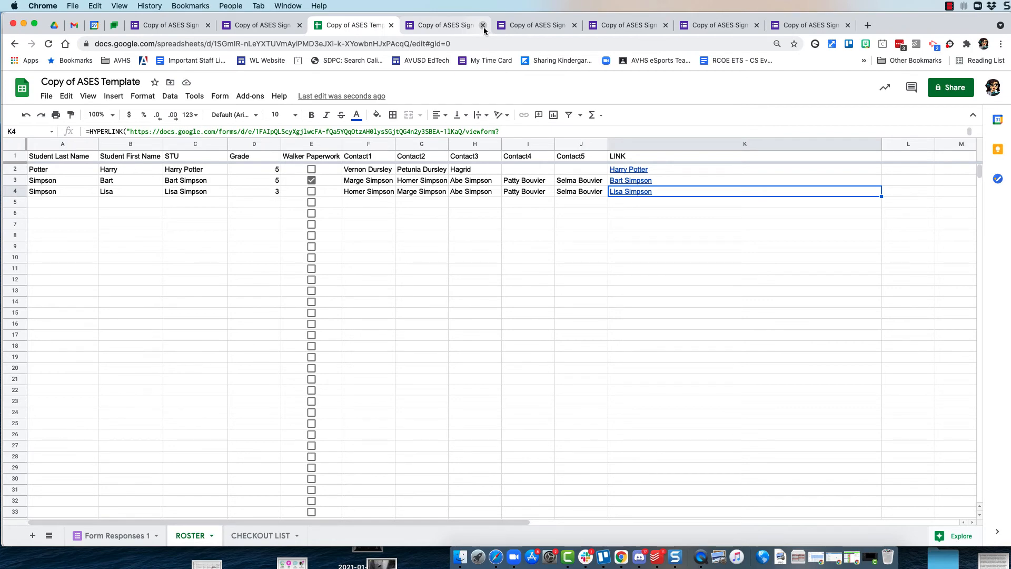
left_click(483, 25)
left_click(703, 190)
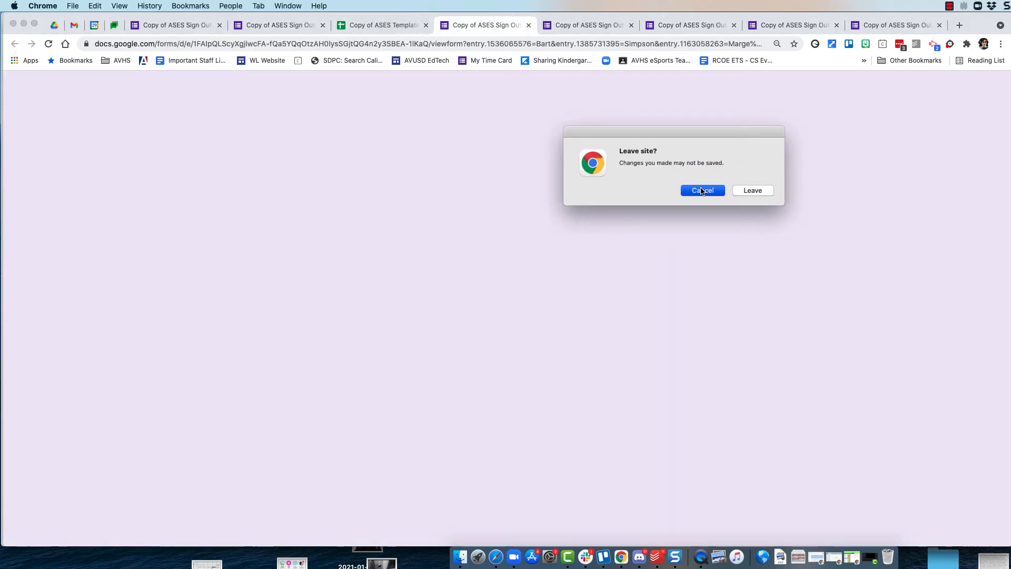
left_click(368, 27)
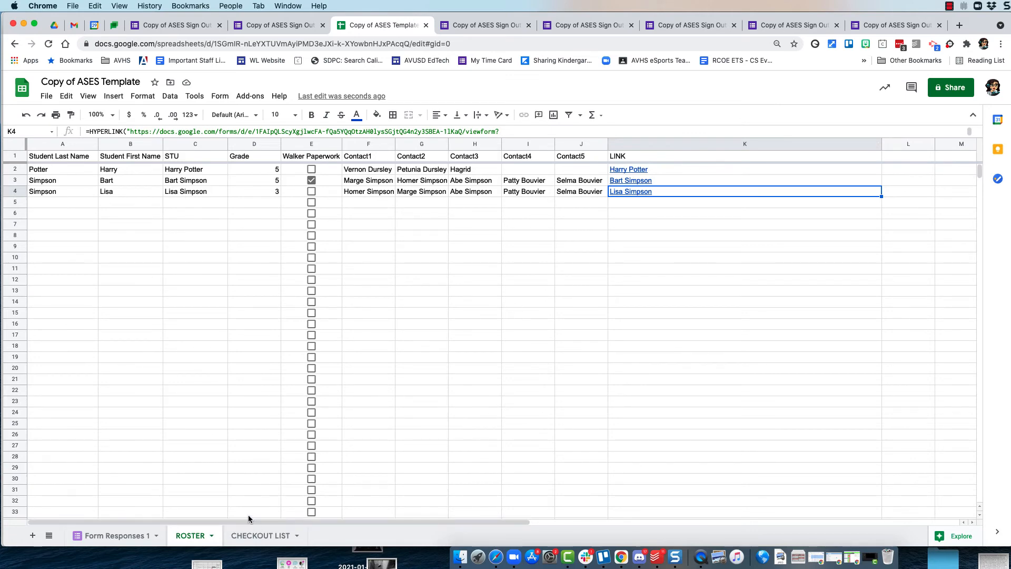
Step: Open the CHECKOUT LIST sheet and inspect the ROSTER reference formulas in column A
mouse_move(700, 173)
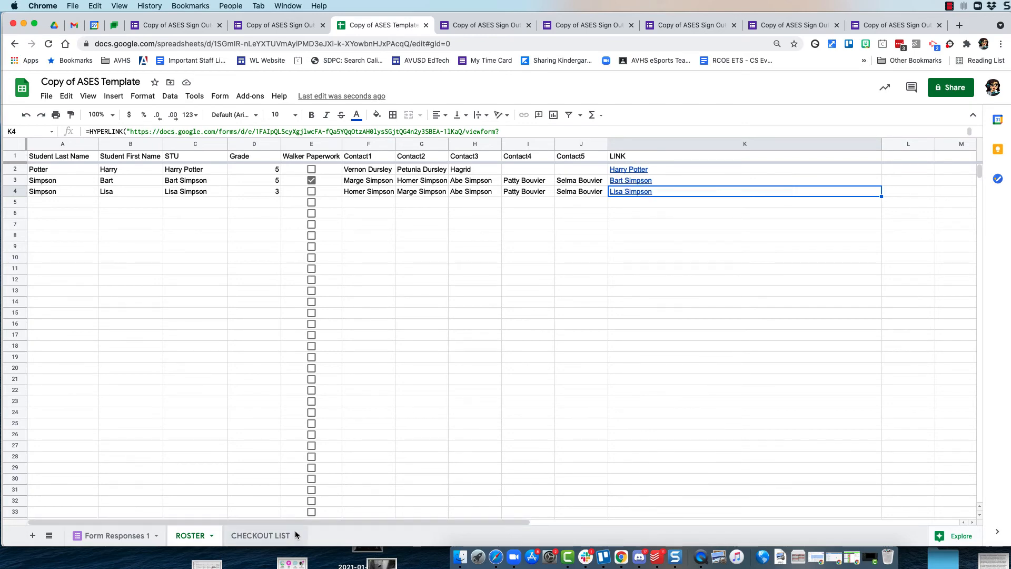
left_click(266, 534)
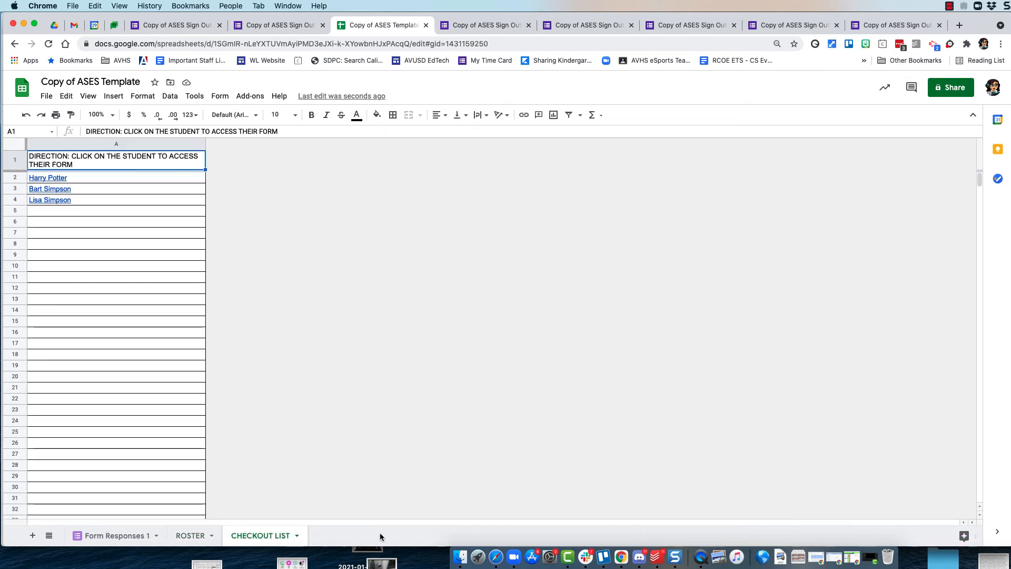
left_click(125, 221)
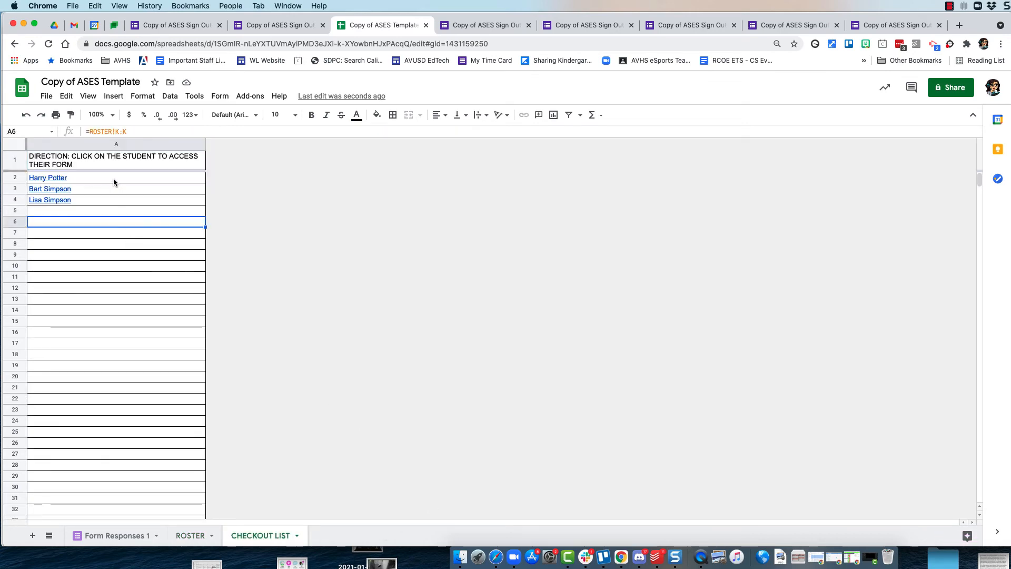
left_click_drag(113, 178, 116, 211)
left_click(136, 177)
type("=")
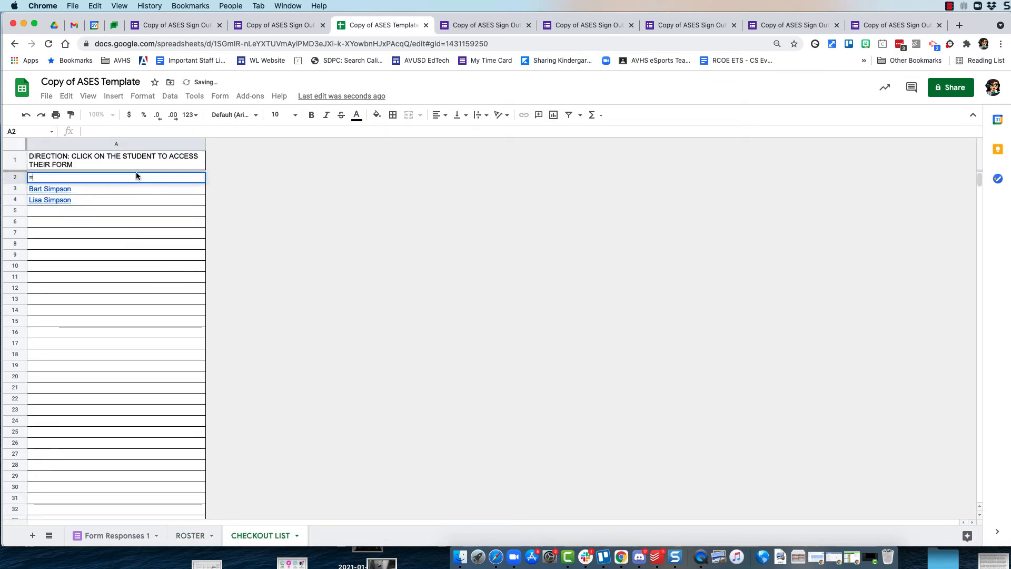
left_click_drag(136, 173, 143, 198)
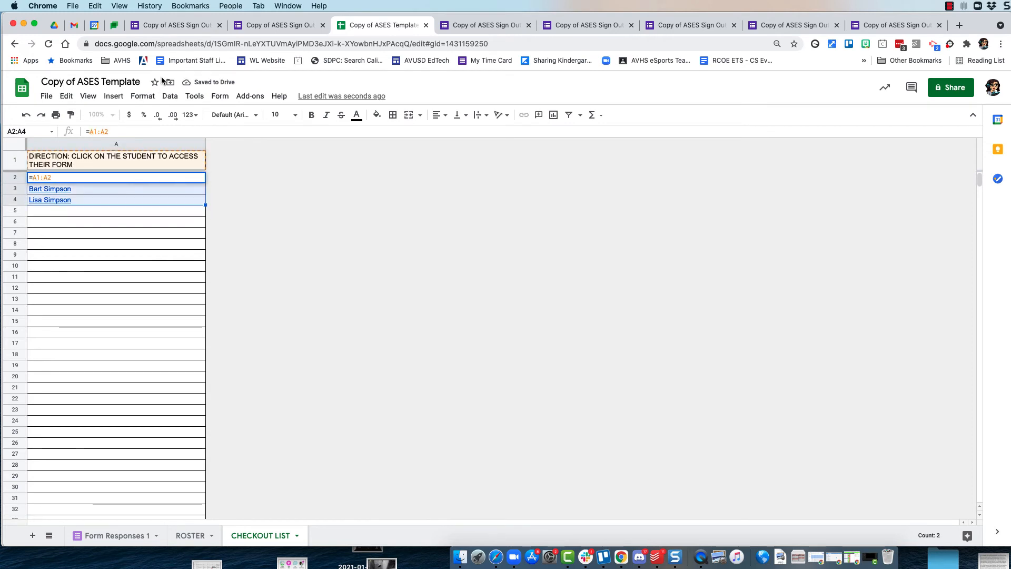
left_click(115, 212)
Step: Clear cells A2:A5 in the CHECKOUT LIST sheet and select A2 for a new formula
left_click(105, 180)
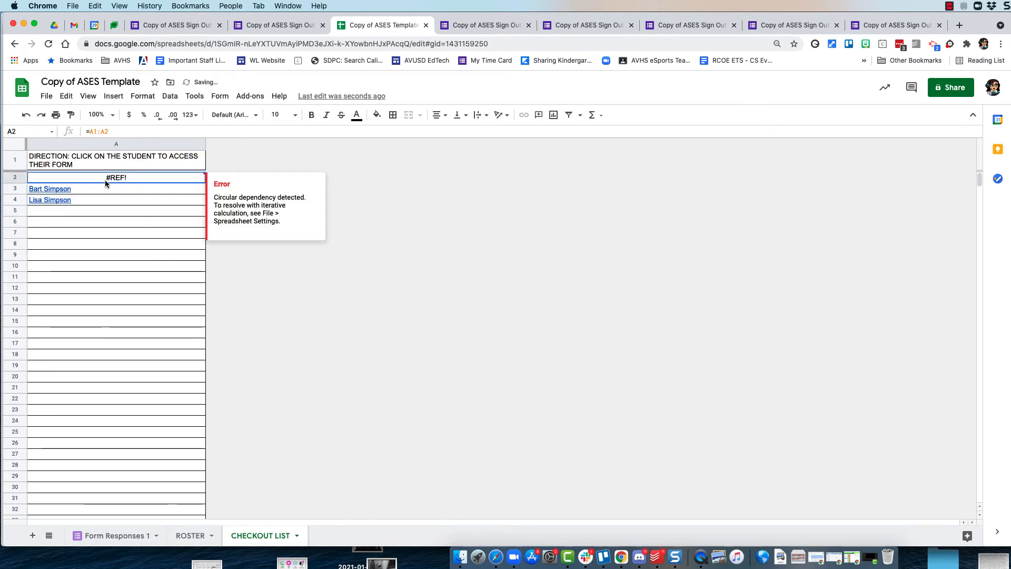
left_click(96, 200, "shift")
key("Delete")
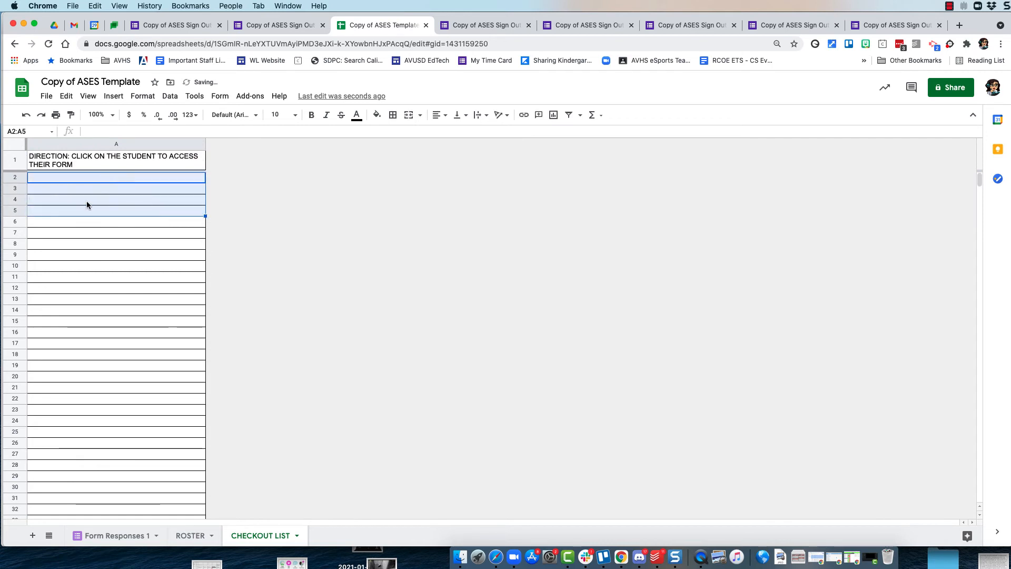
left_click(66, 182)
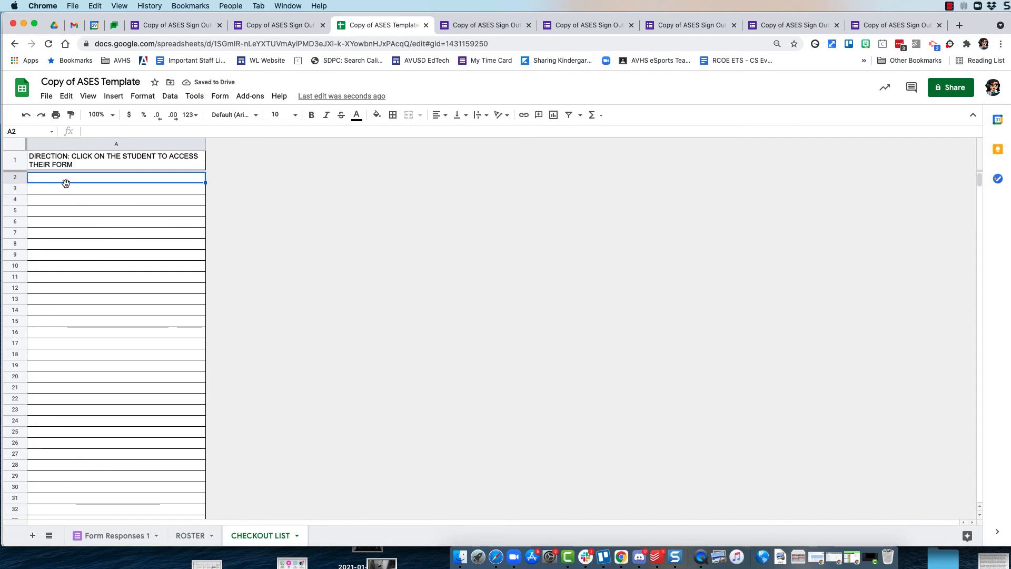
Step: Enter the formula =K2 in cell A2 of the CHECKOUT LIST sheet
type("=")
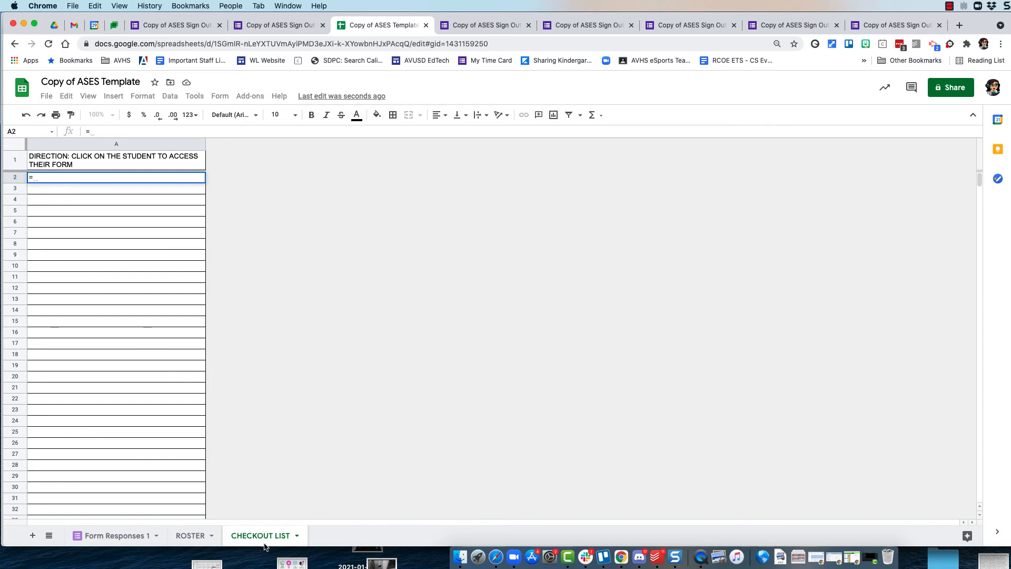
left_click(188, 535)
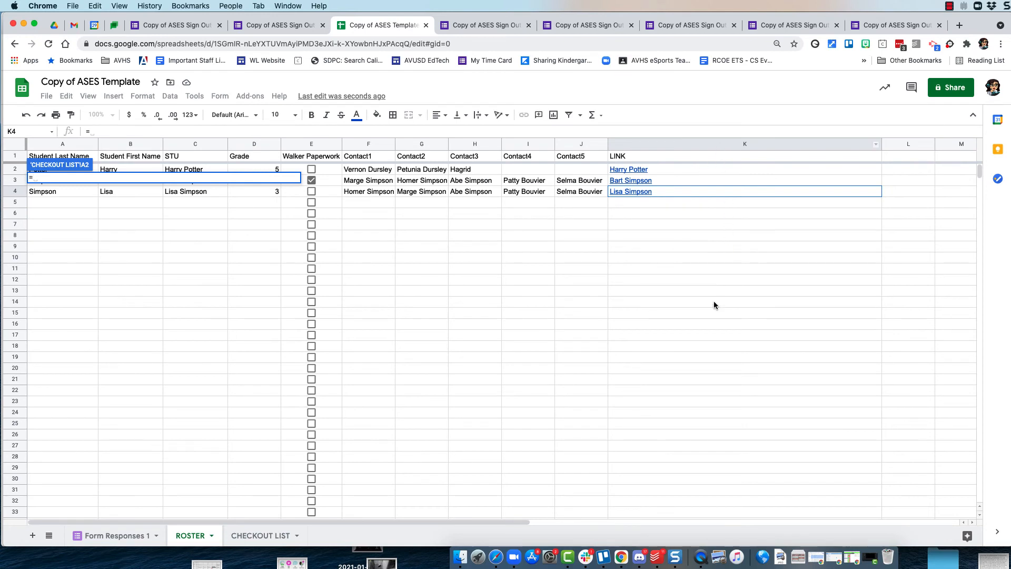
left_click(257, 535)
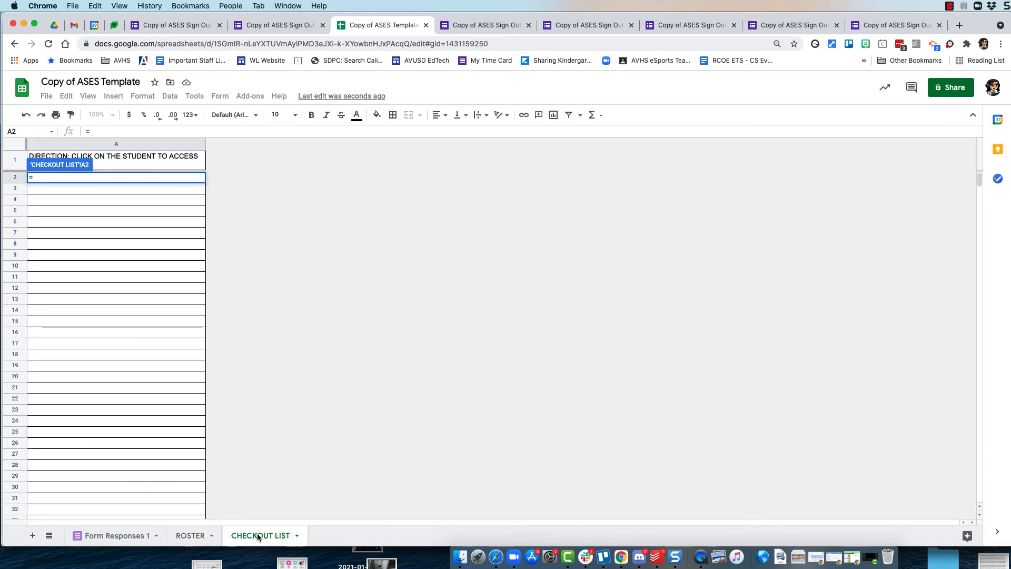
type("K2")
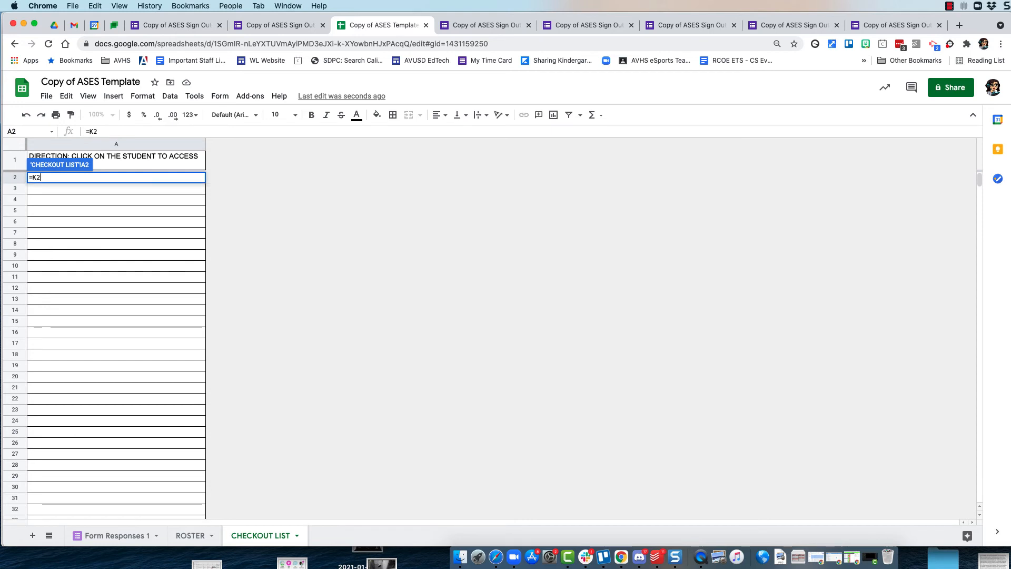
key("Return")
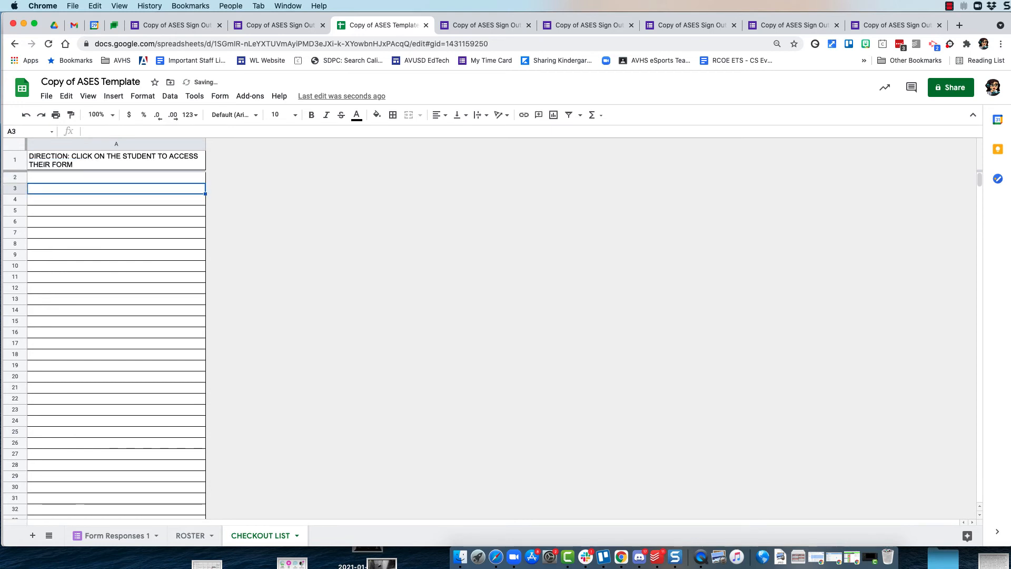
Step: Correct the formula in A2 to =Roster!K2 so it references the ROSTER sheet
double_click(74, 178)
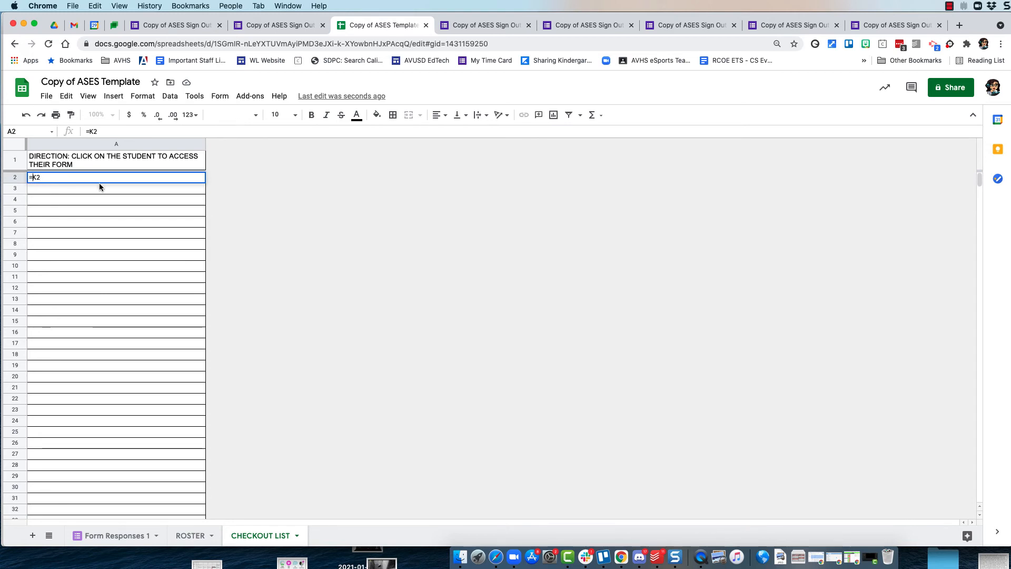
key("Left")
key("Left")
type("Roster!")
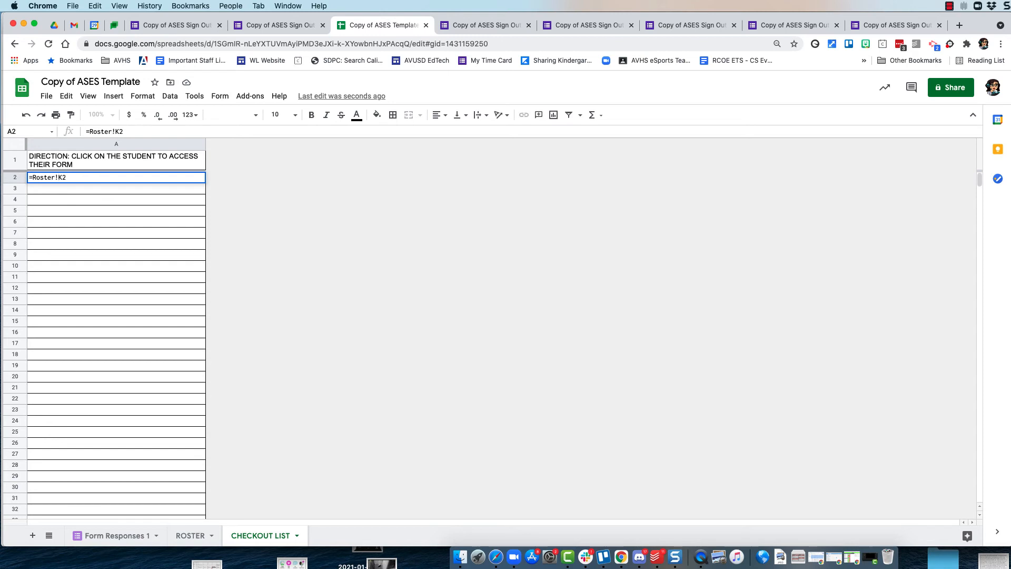
key("Return")
Step: Fill the formula from A2 down column A of the CHECKOUT LIST sheet through row 73
left_click(106, 179)
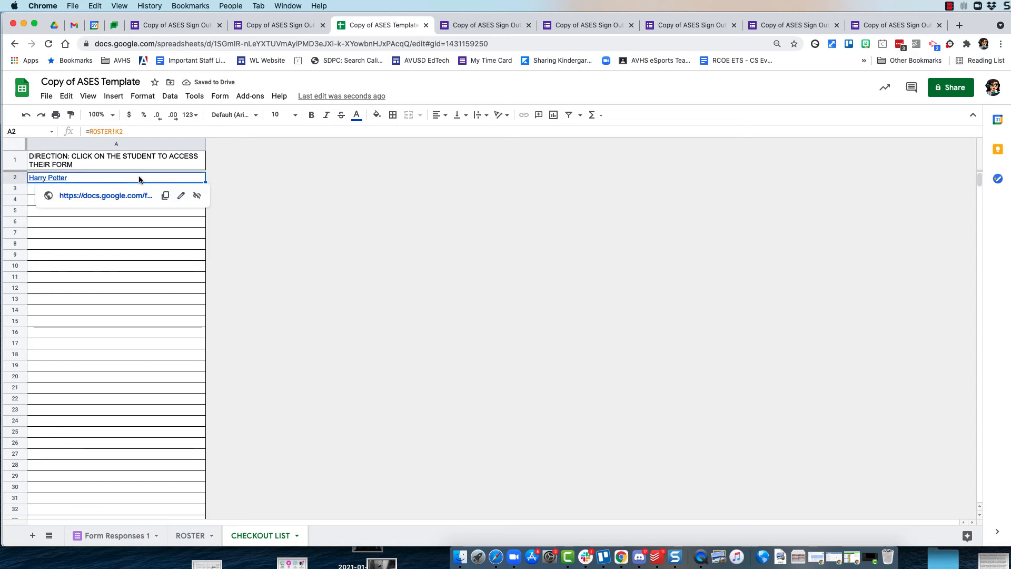
left_click_drag(205, 183, 191, 496)
scroll(179, 273, "up", 5)
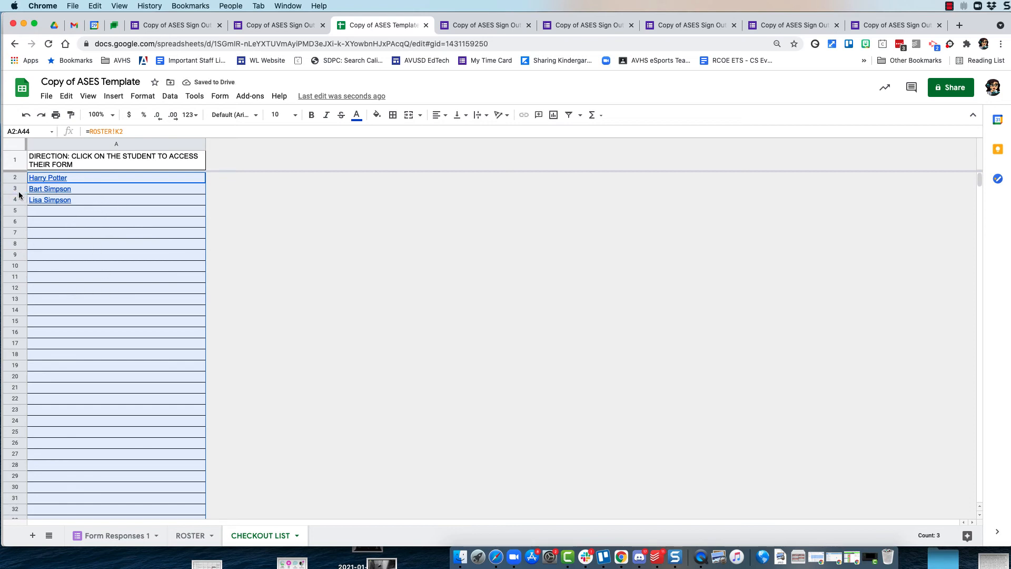
scroll(10, 474, "down", 2)
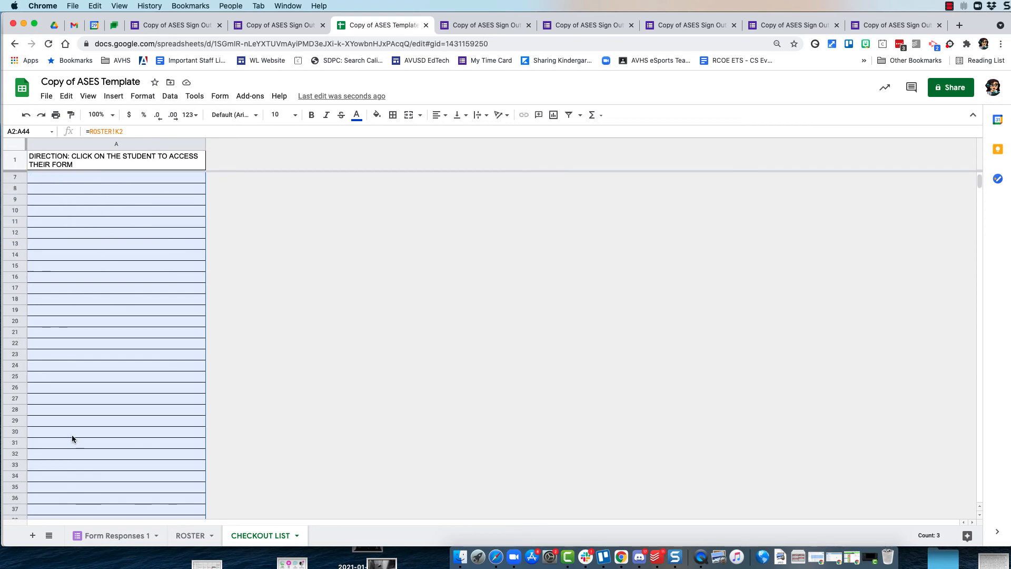
scroll(71, 411, "up", 2)
scroll(17, 382, "down", 4)
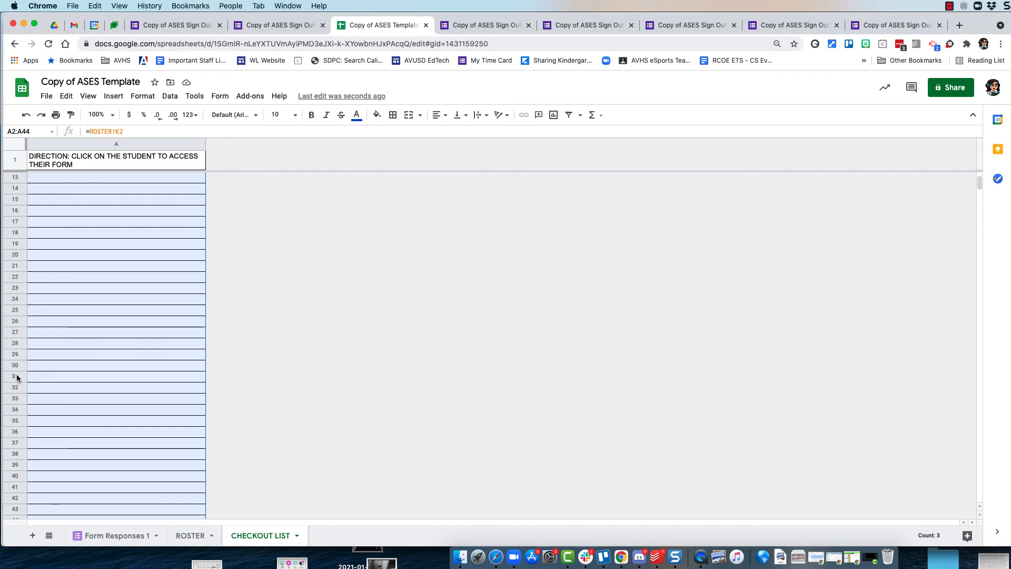
scroll(16, 400, "down", 3)
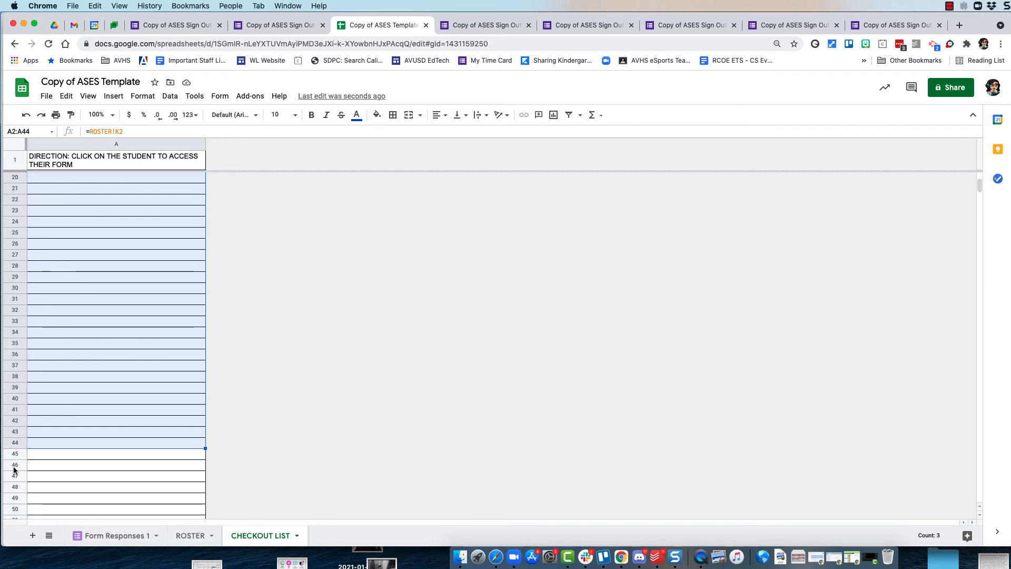
left_click_drag(205, 449, 200, 534)
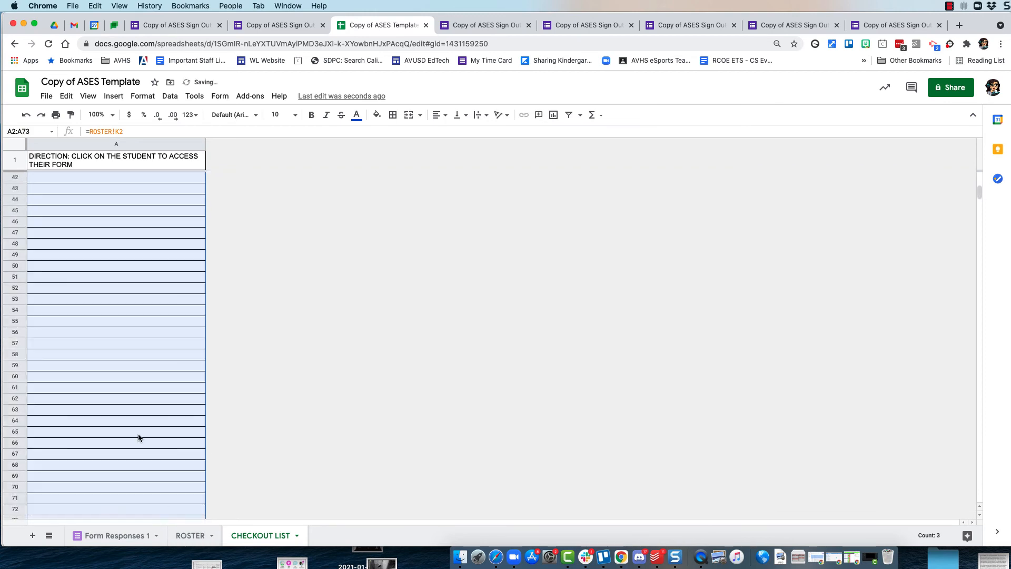
Step: Open the pre-filled sign-out form from the K2 link in the ROSTER sheet
left_click(195, 542)
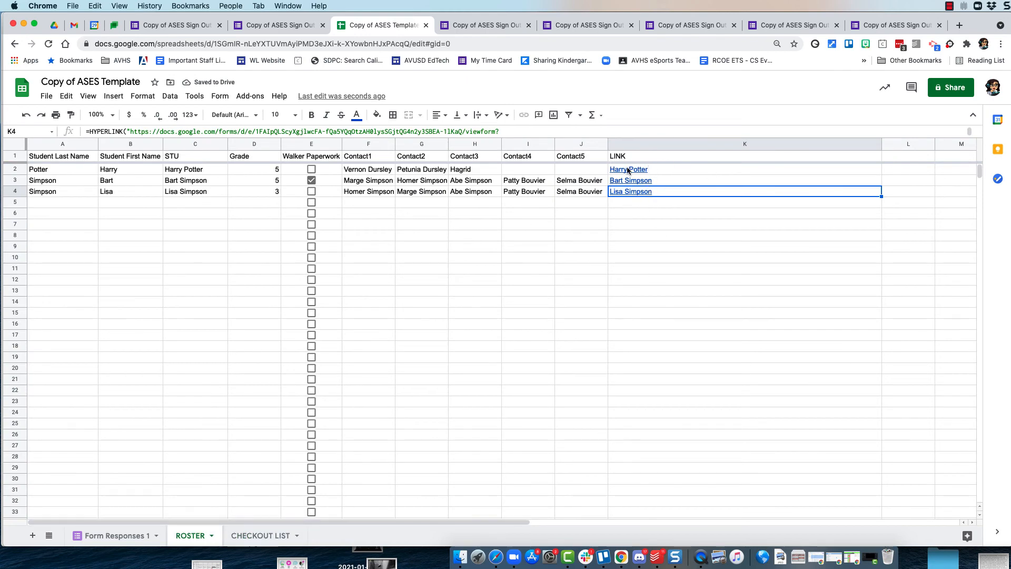
left_click(644, 171)
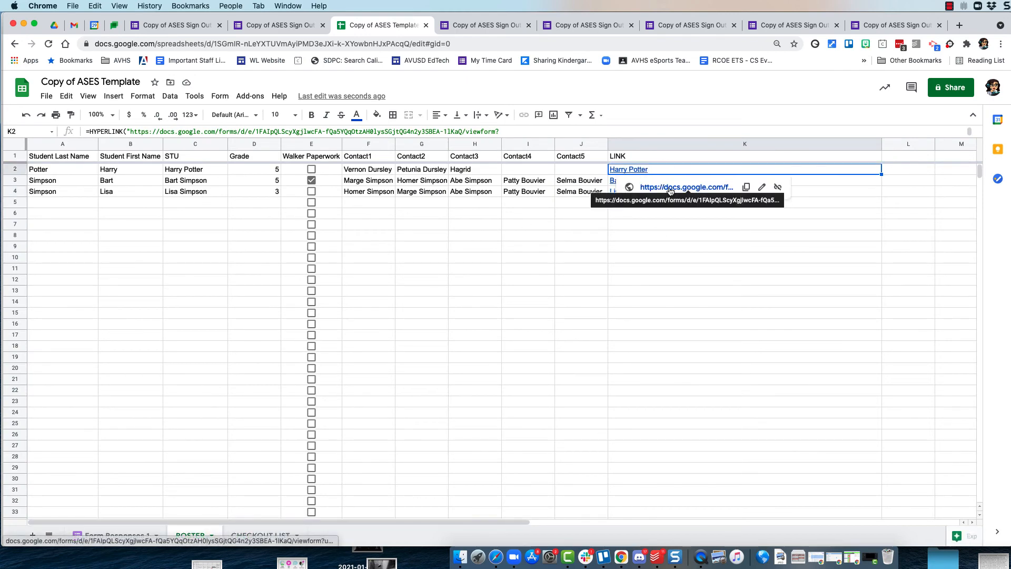
left_click(671, 188)
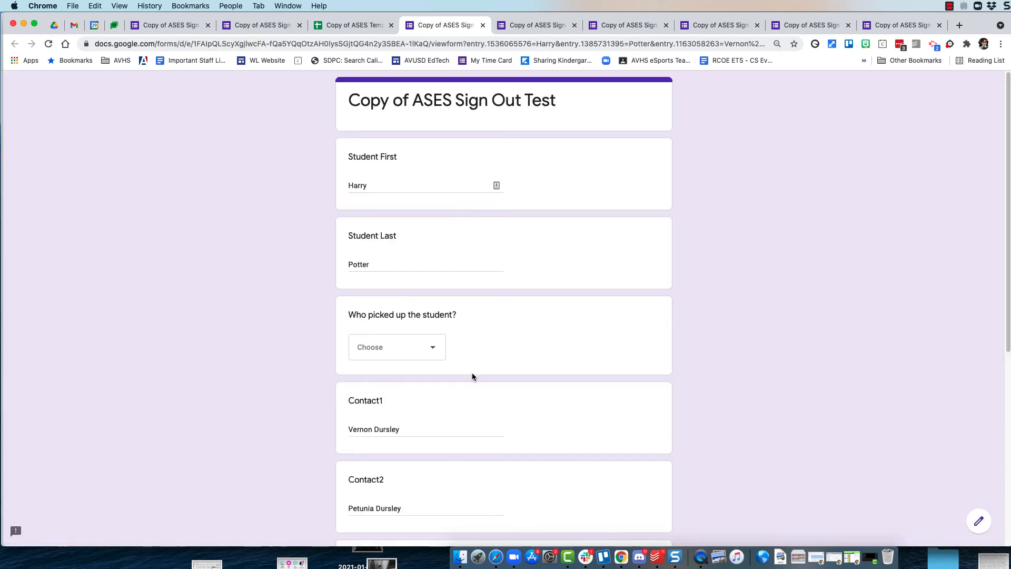
Step: Choose Contact3 for who picked up the student and submit the form
left_click(436, 350)
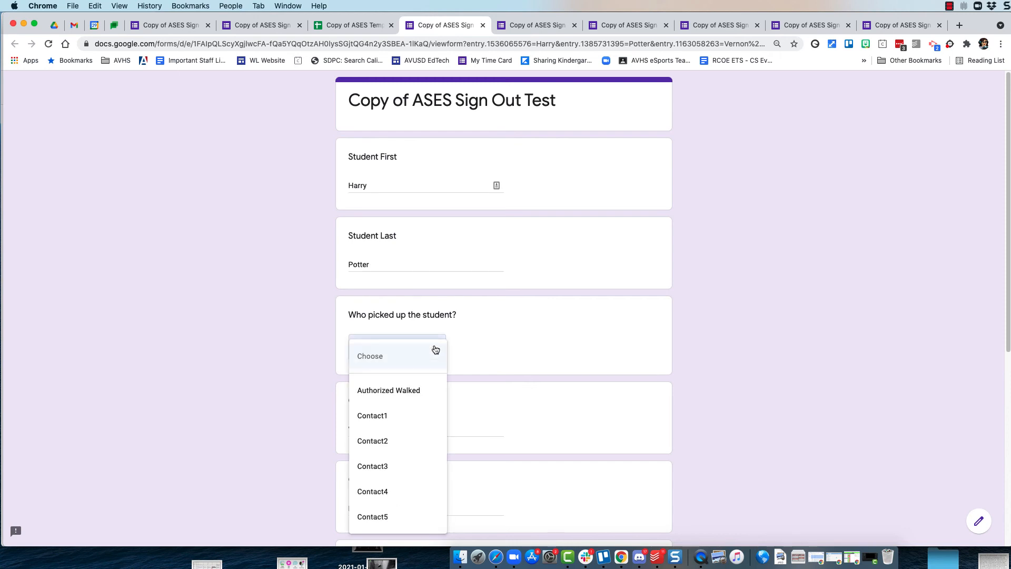
left_click(396, 467)
scroll(506, 378, "down", 3)
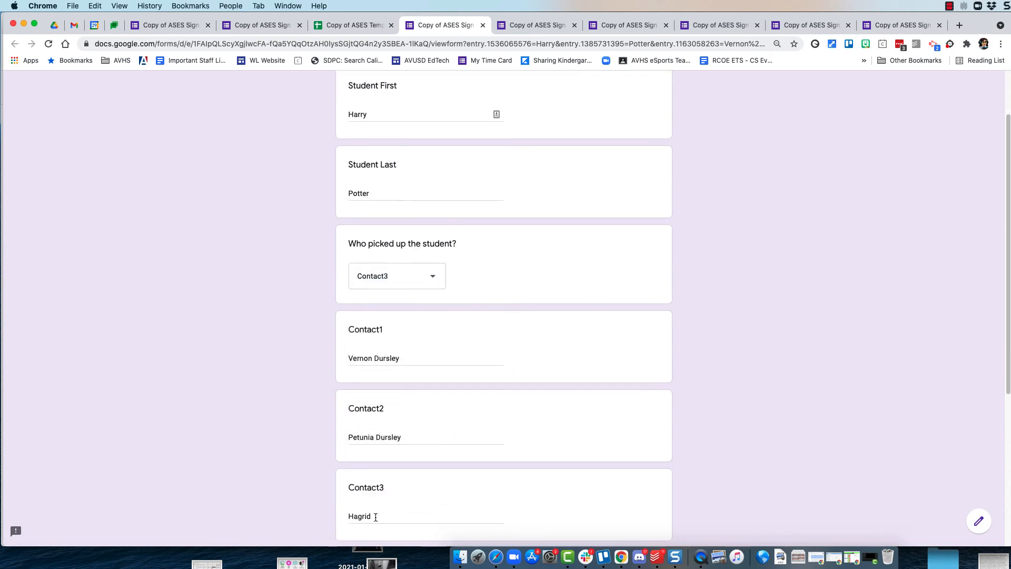
scroll(483, 415, "down", 4)
left_click(369, 536)
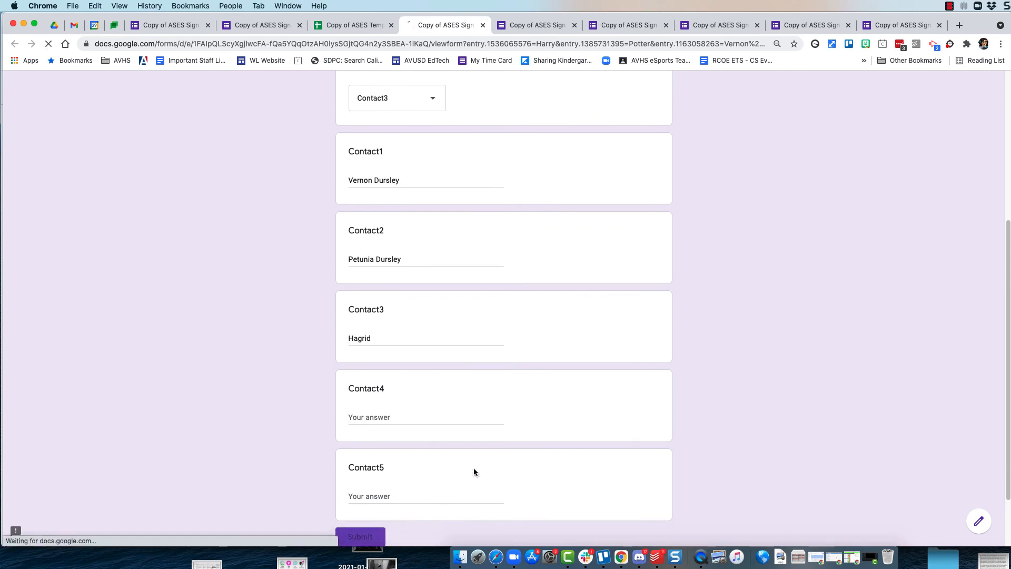
Step: Check the Form Responses 1 sheet for the submission and open the form linked in A3 of the CHECKOUT LIST sheet
left_click(349, 27)
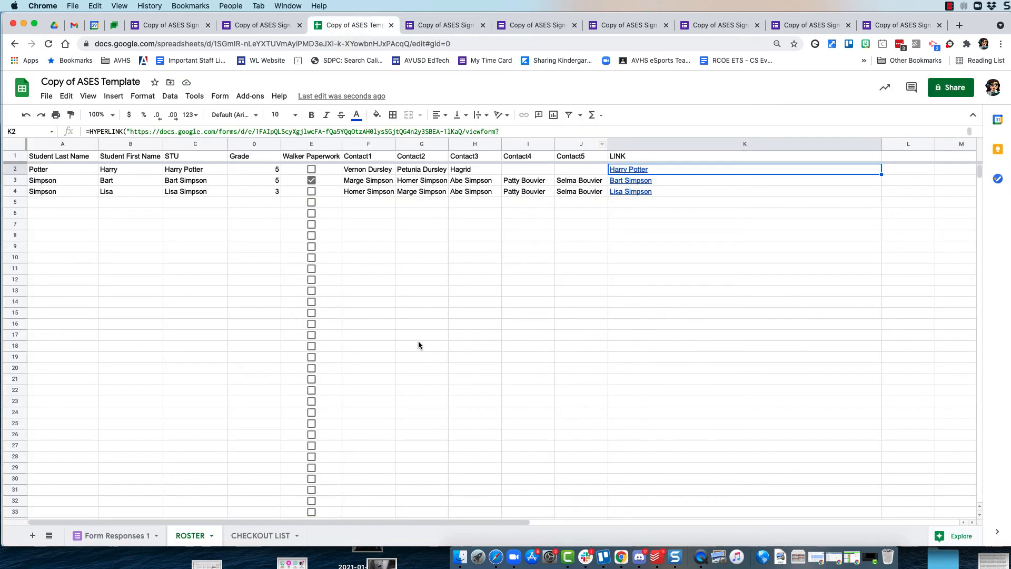
left_click(126, 535)
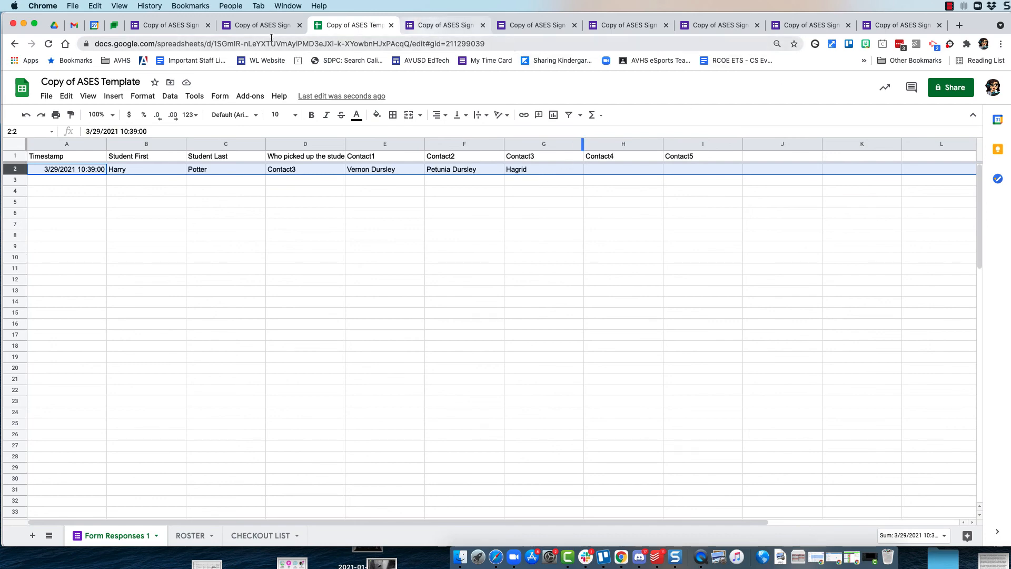
left_click(244, 535)
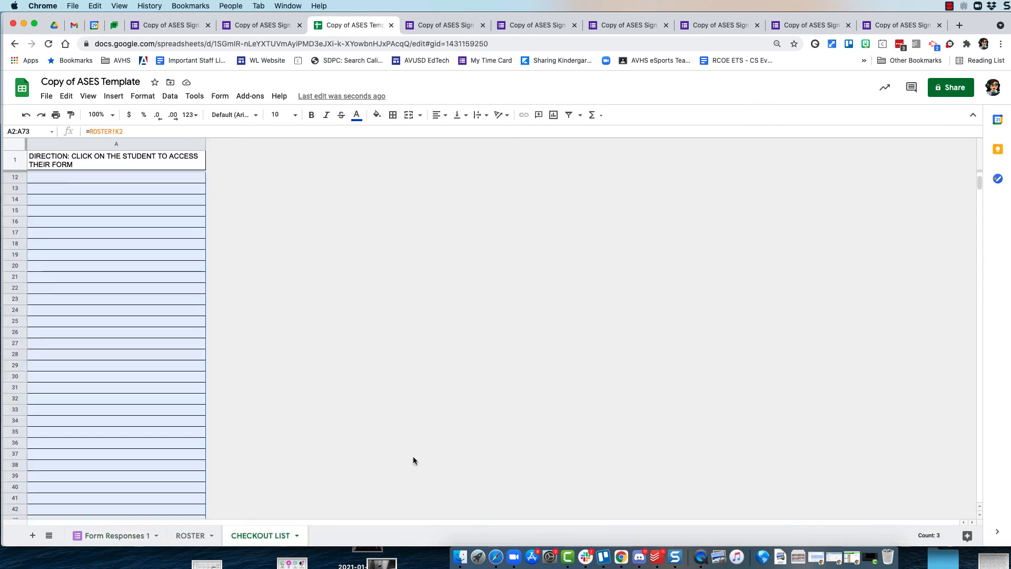
scroll(129, 369, "up", 3)
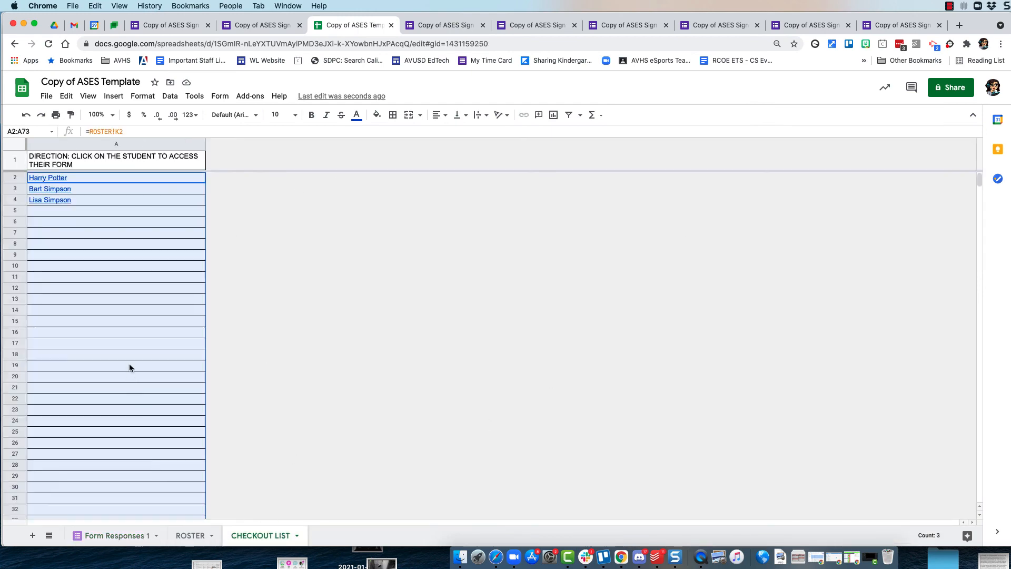
left_click(58, 190)
left_click(100, 205)
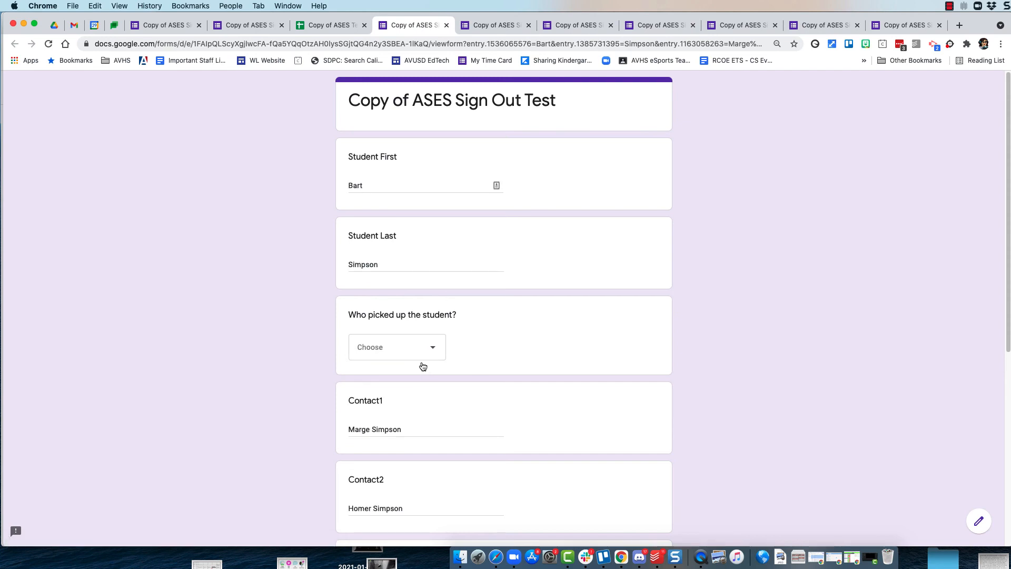
Step: Answer the pickup question with Contact4 and submit this student's sign-out form
left_click(423, 353)
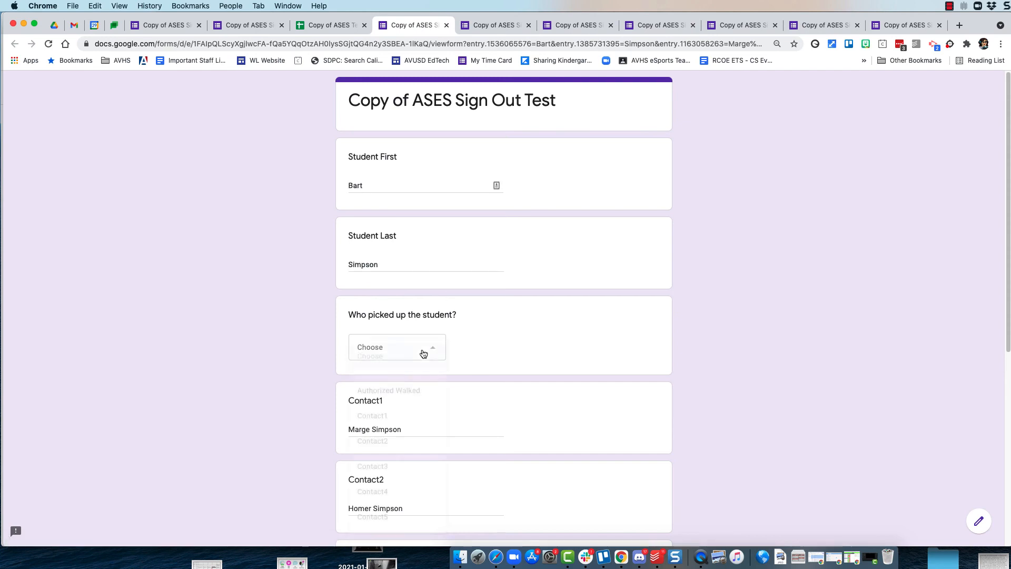
left_click(398, 497)
scroll(486, 415, "down", 5)
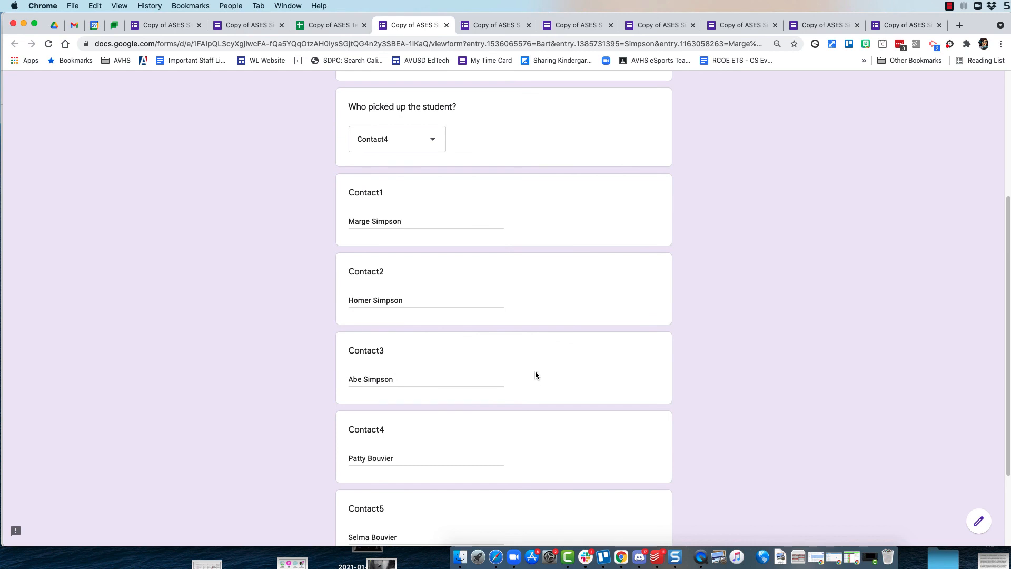
scroll(535, 371, "down", 3)
left_click(360, 461)
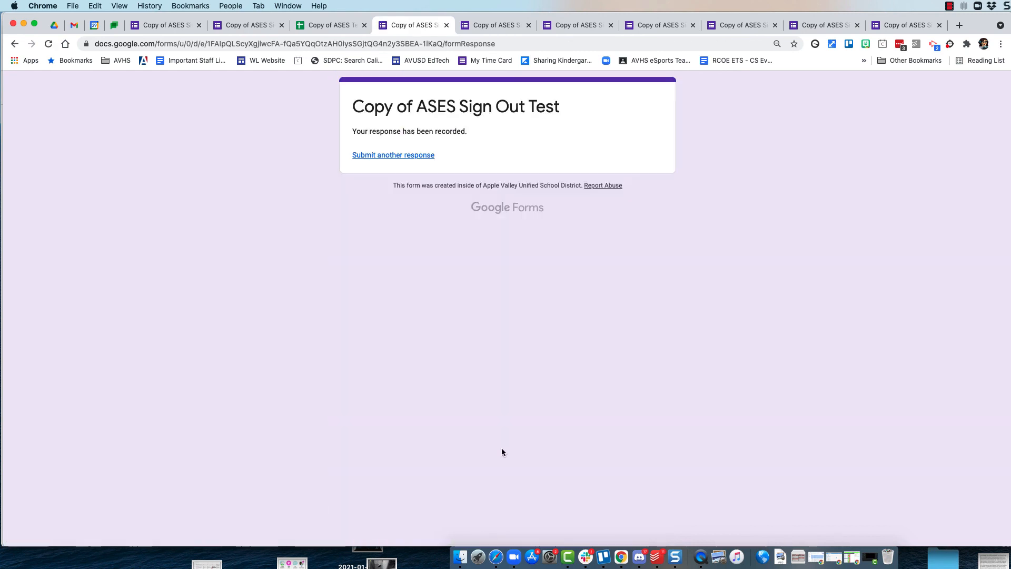
Step: Return to the spreadsheet and inspect the A4 link and the A1 direction in the CHECKOUT LIST sheet
left_click(352, 28)
left_click(50, 201)
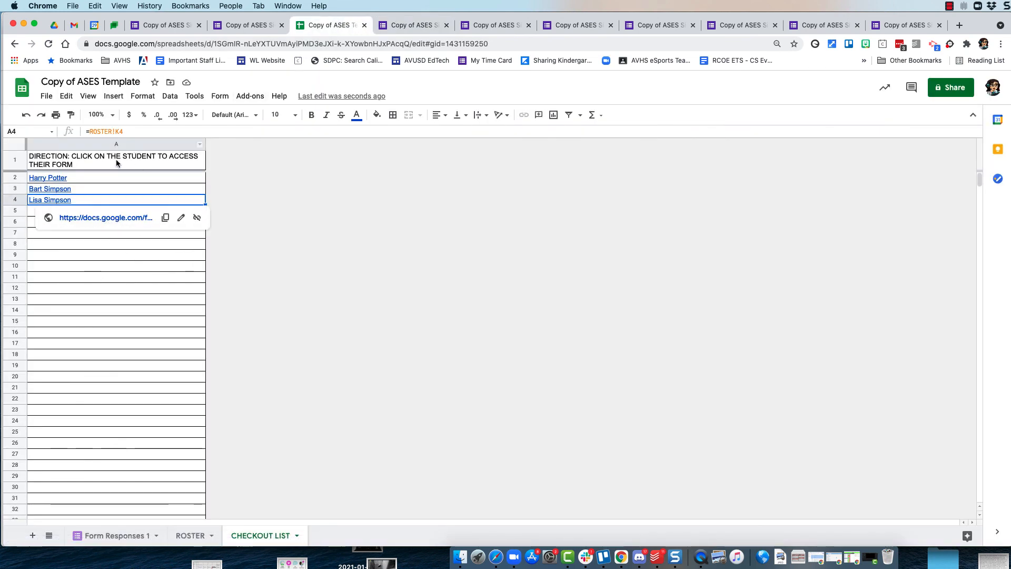
left_click(113, 165)
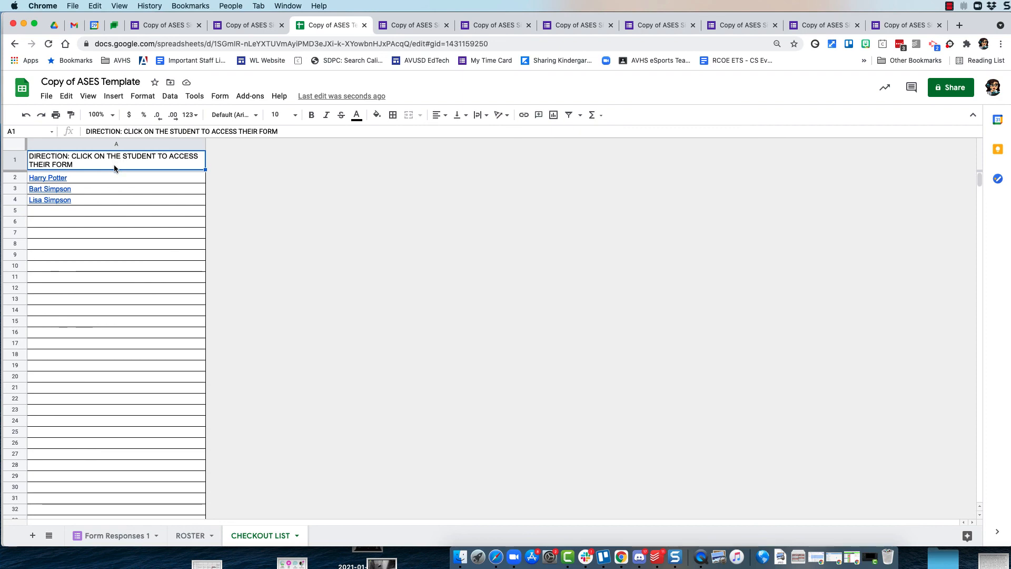
Step: Change the K1 header in the ROSTER sheet to "LINK - This appears on the checkout page"
left_click(196, 529)
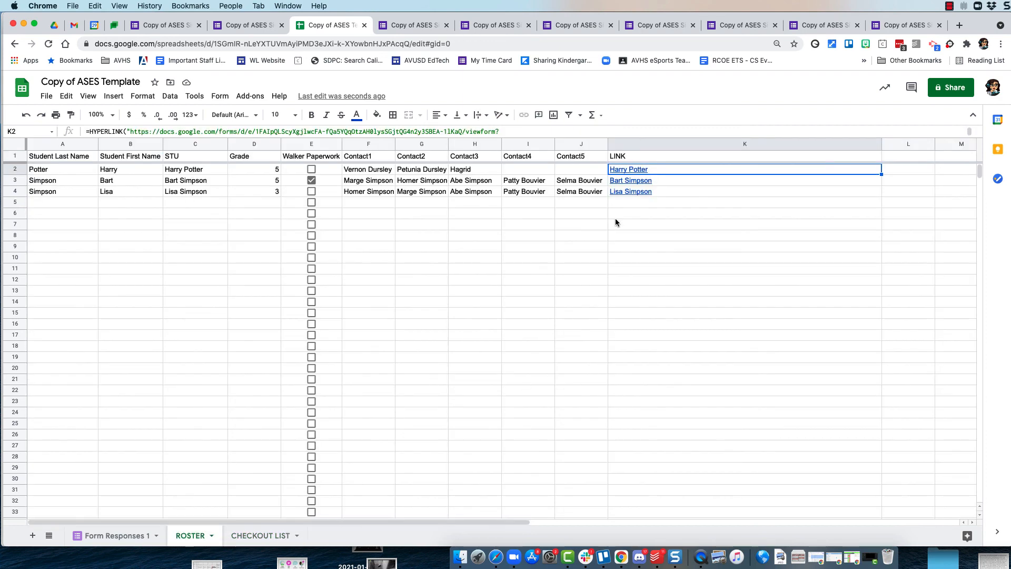
left_click(635, 156)
double_click(635, 157)
type("-")
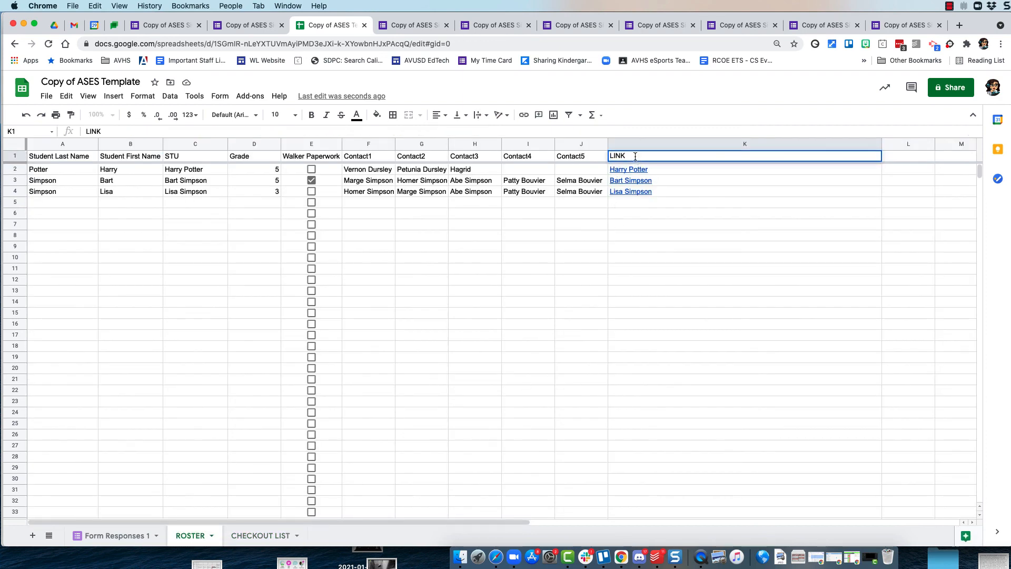
type(" This appe")
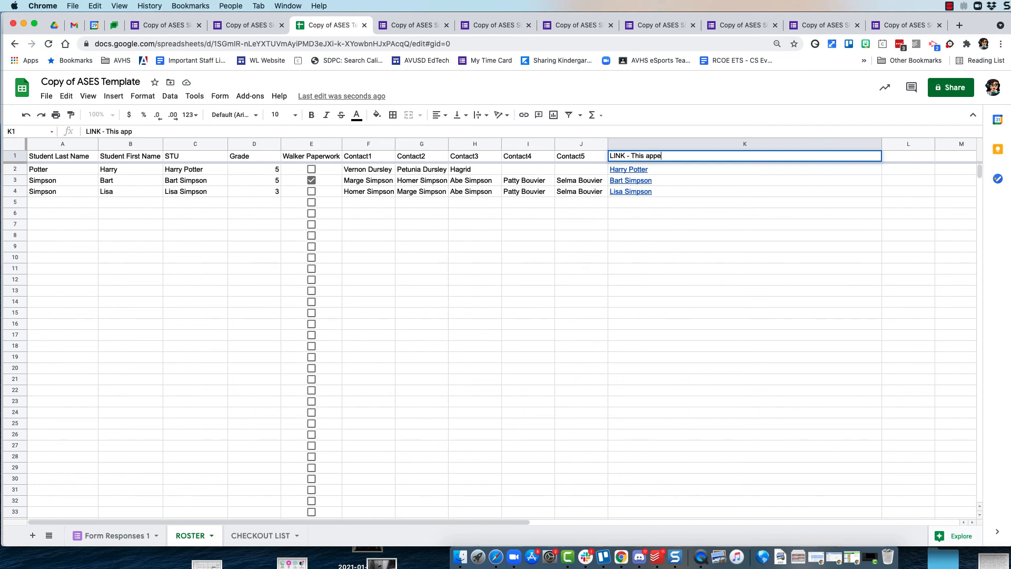
type("ars on the checkout page")
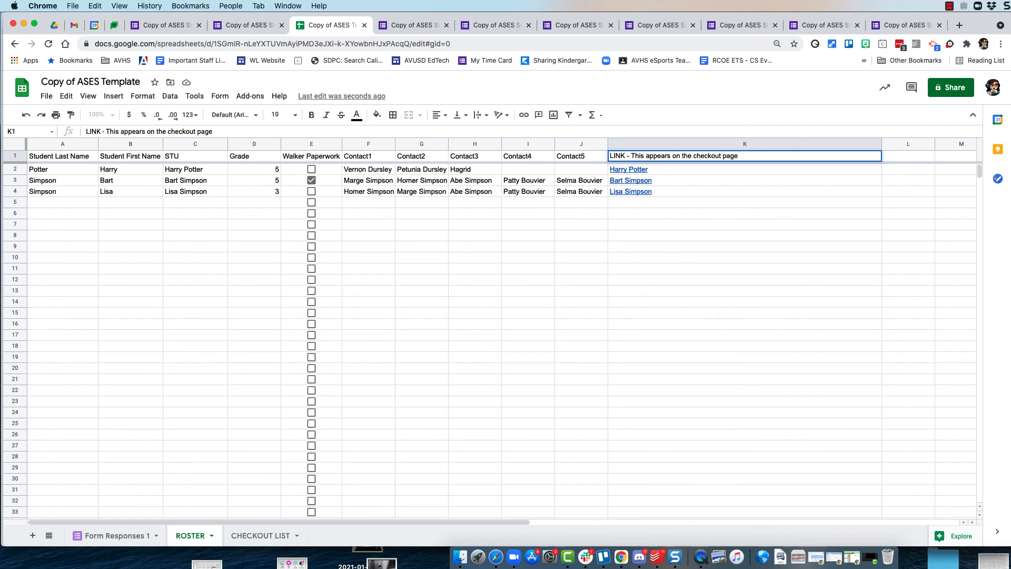
left_click(716, 201)
Step: Protect column K of the ROSTER sheet with the description Formula, restricting editing to Only you
left_click(683, 148)
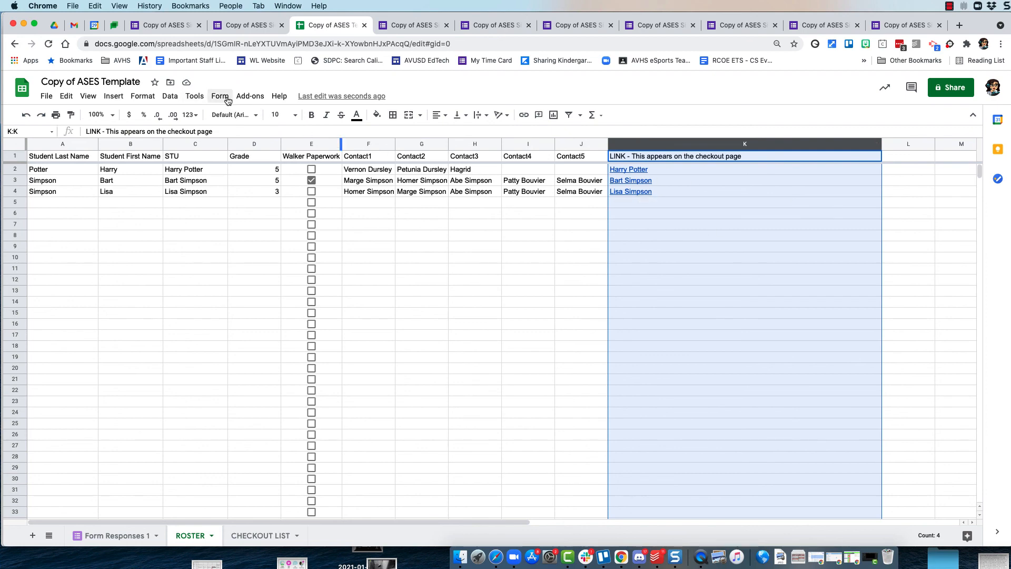
left_click(169, 97)
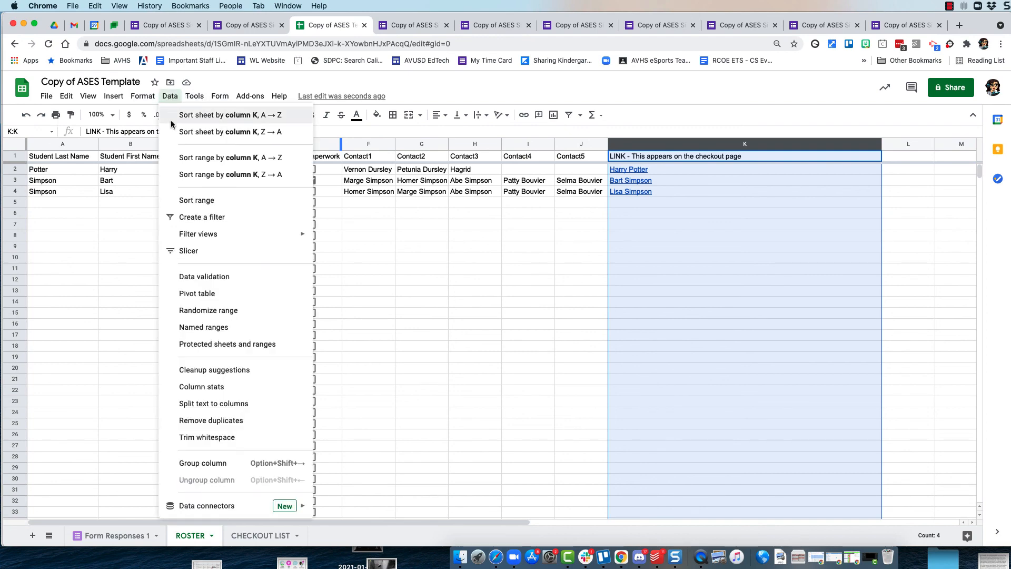
left_click(252, 345)
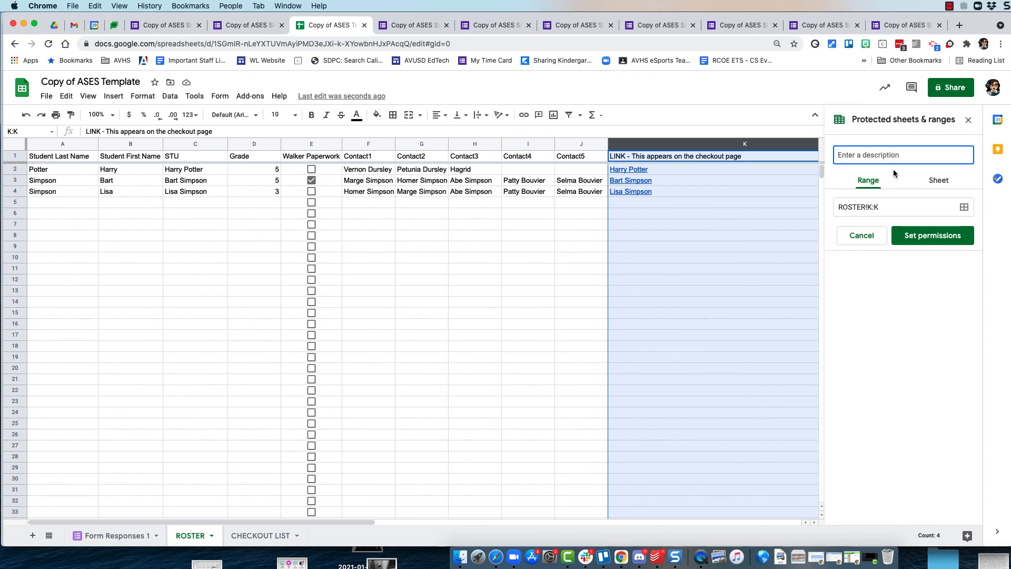
type("Formula")
left_click(956, 234)
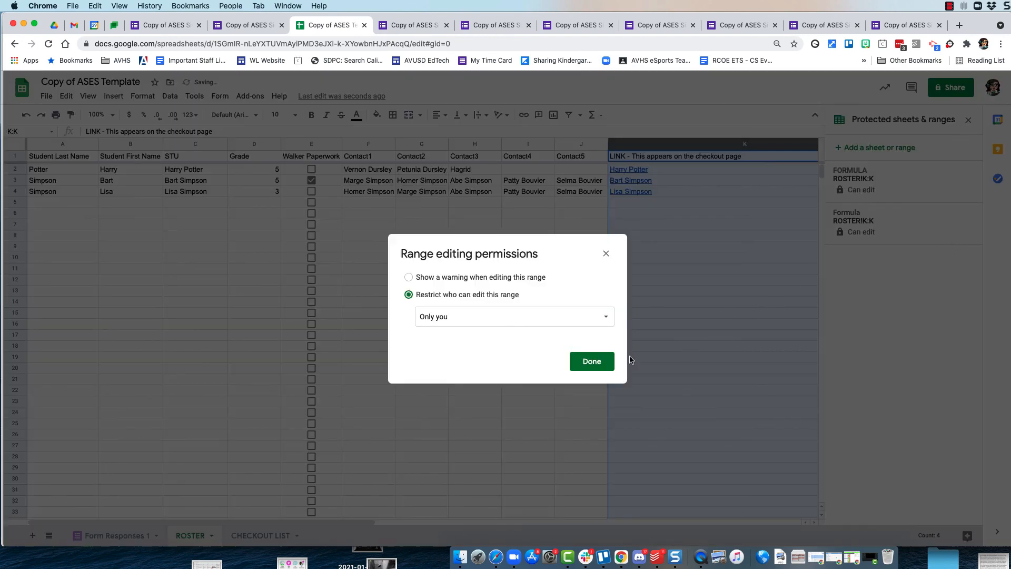
left_click(587, 365)
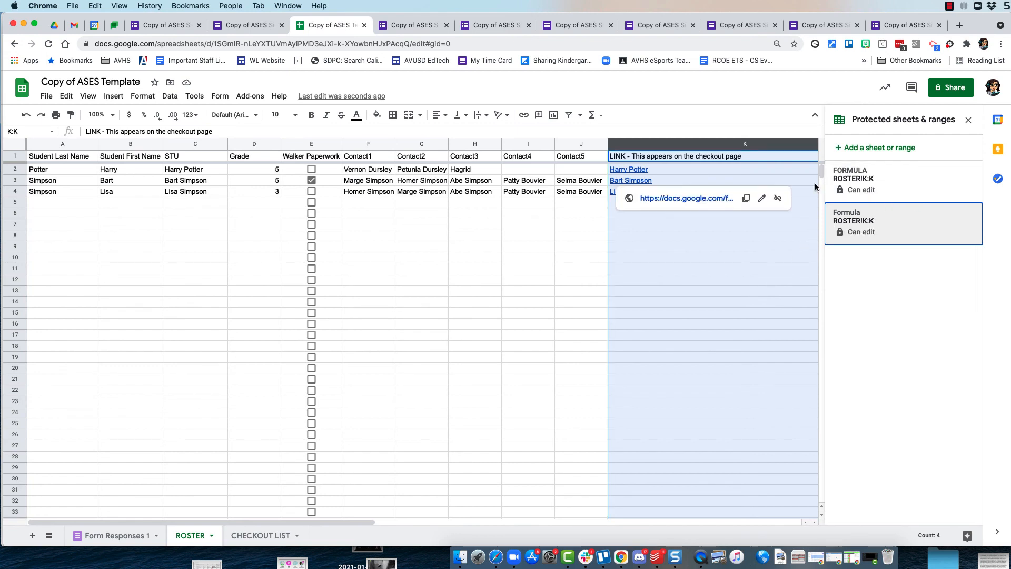
Step: Open the Form Responses 1 sheet to review the submitted sign-outs
left_click(123, 537)
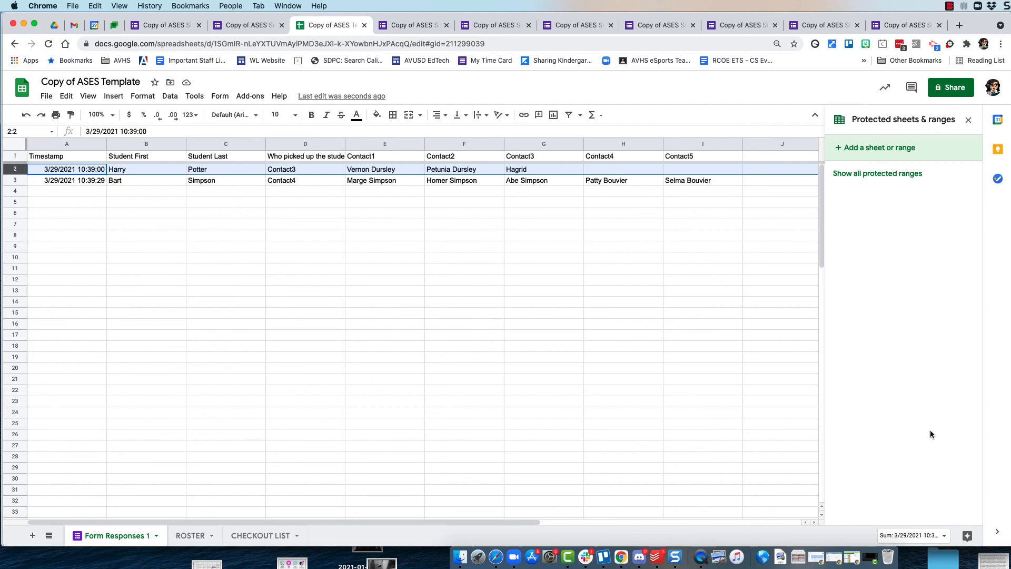
left_click(949, 7)
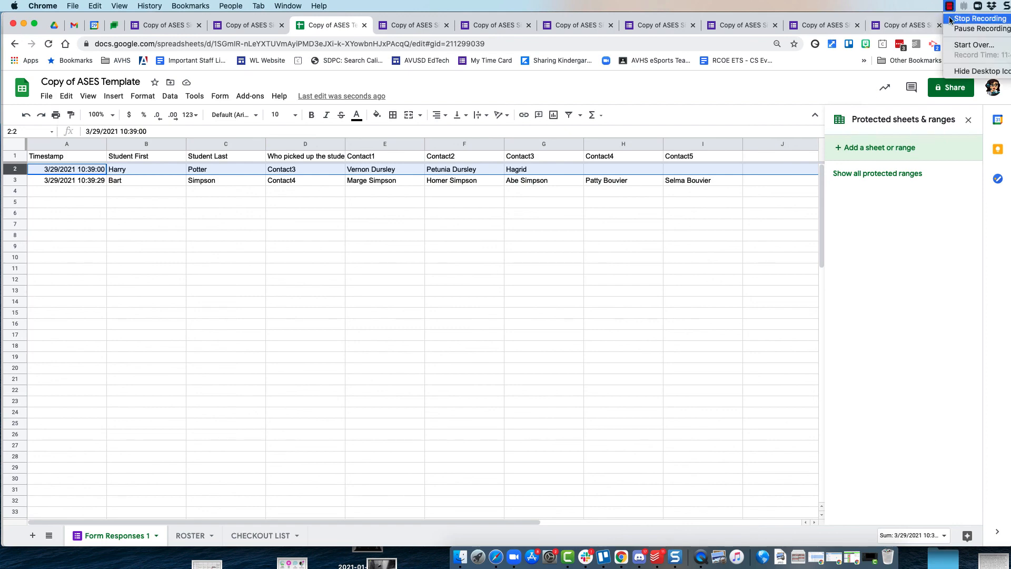